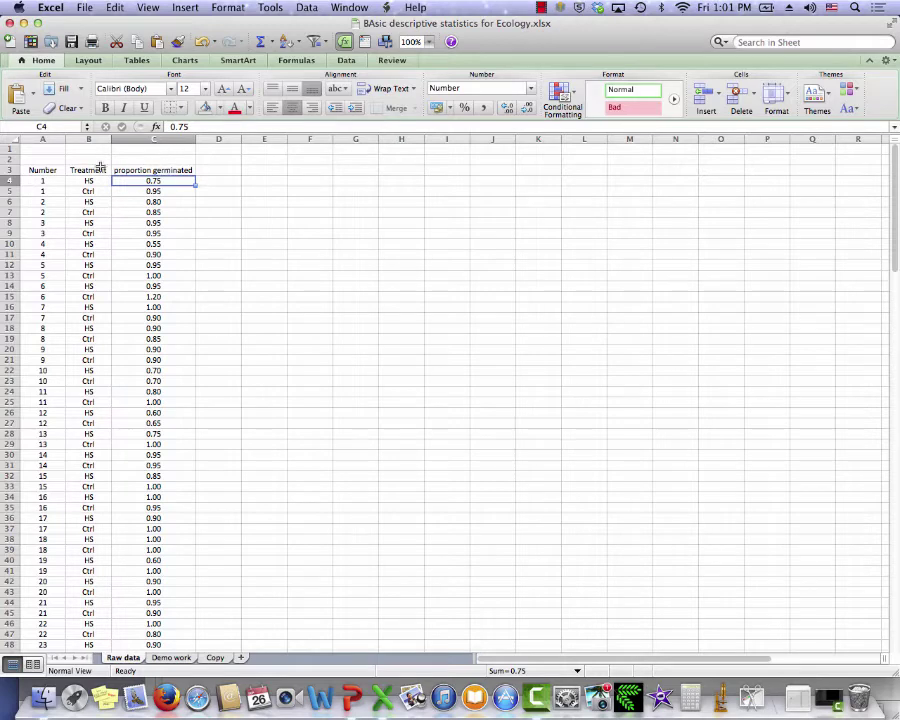
# - Add a new worksheet, name it 'workin data', and go back to the Raw data sheet
pyautogui.click(240, 657)
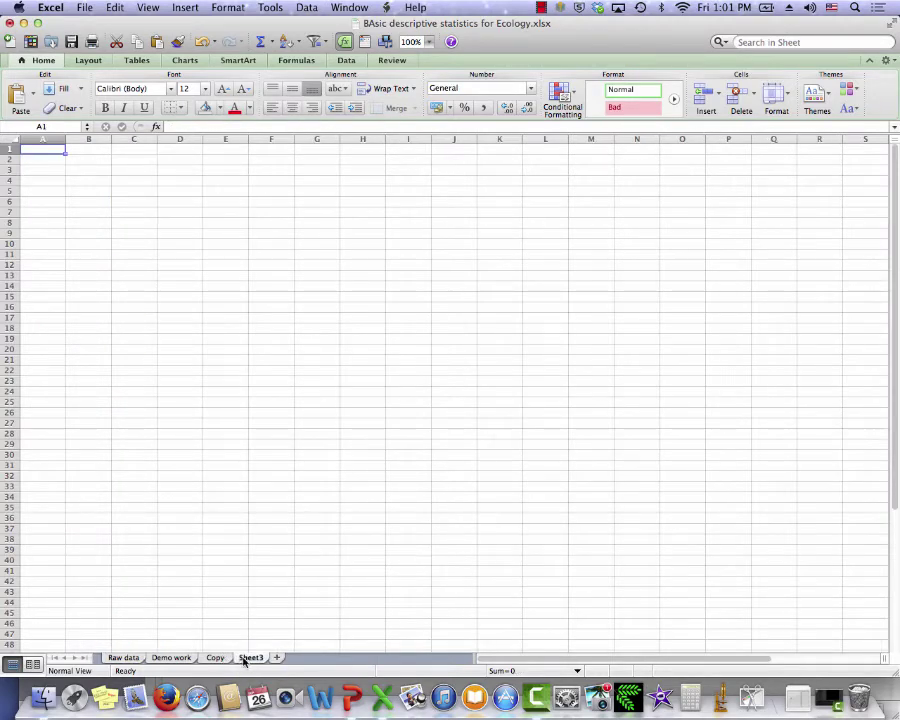
pyautogui.doubleClick(243, 658)
pyautogui.write('workin')
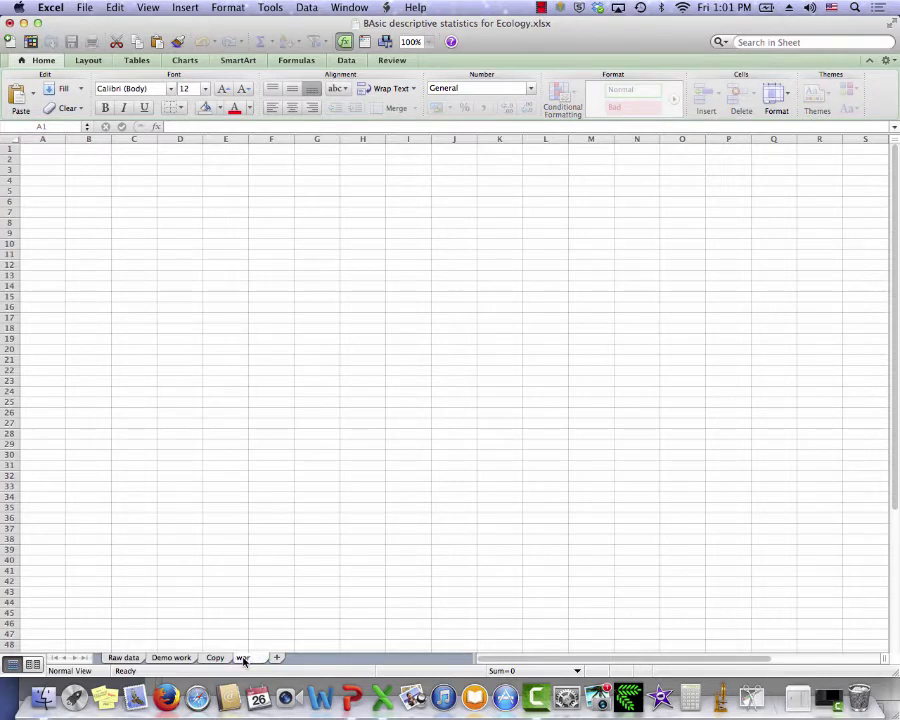
pyautogui.write('g data')
pyautogui.press('Escape')
pyautogui.click(112, 658)
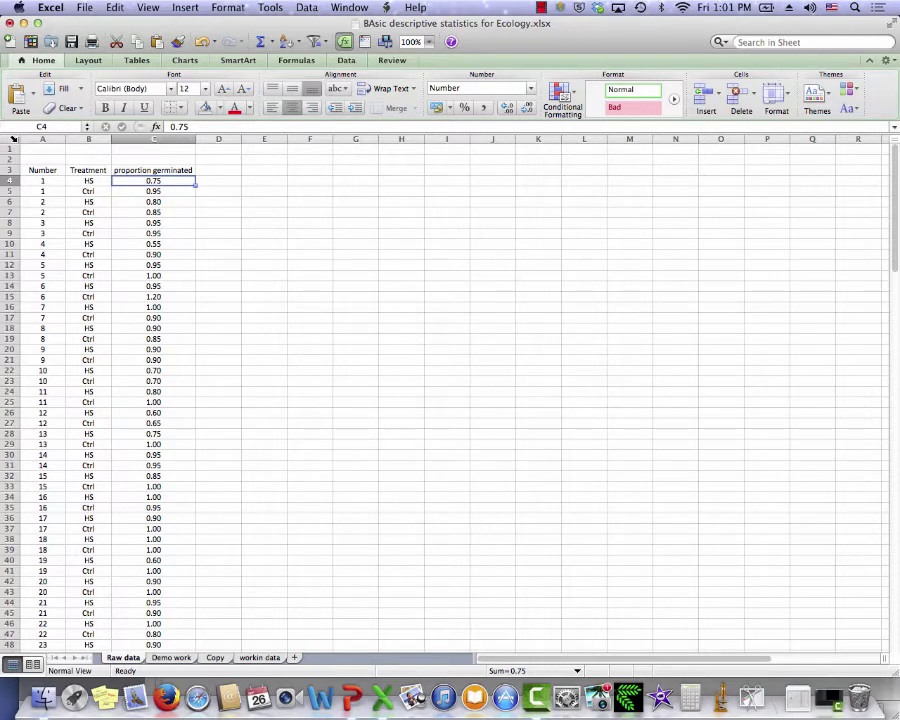
# - Copy the whole Raw data sheet and paste it into 'workin data' as values only
pyautogui.click(13, 138)
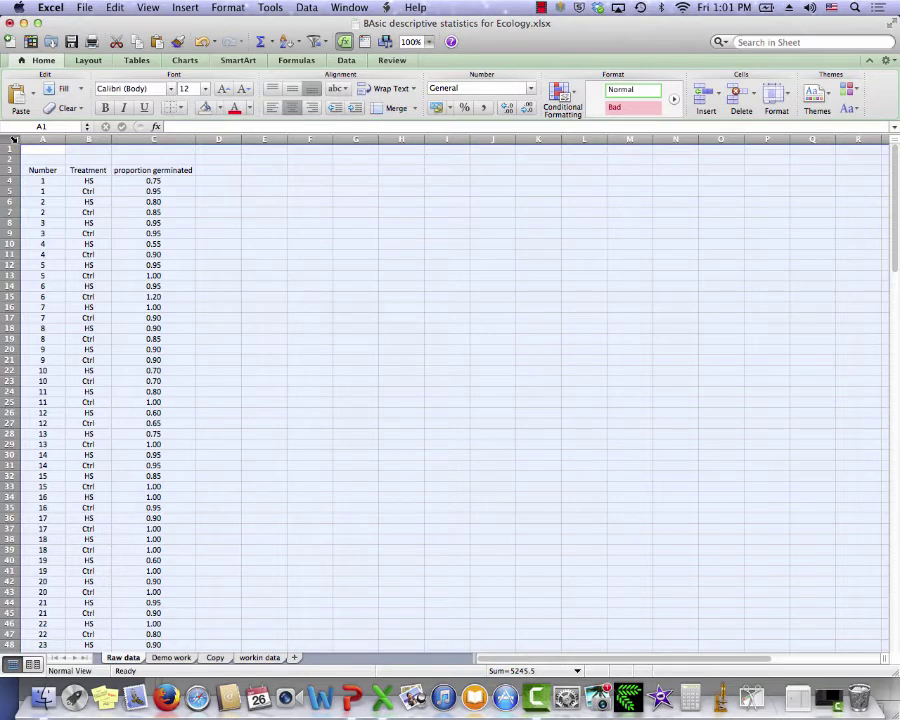
pyautogui.press('super+c')
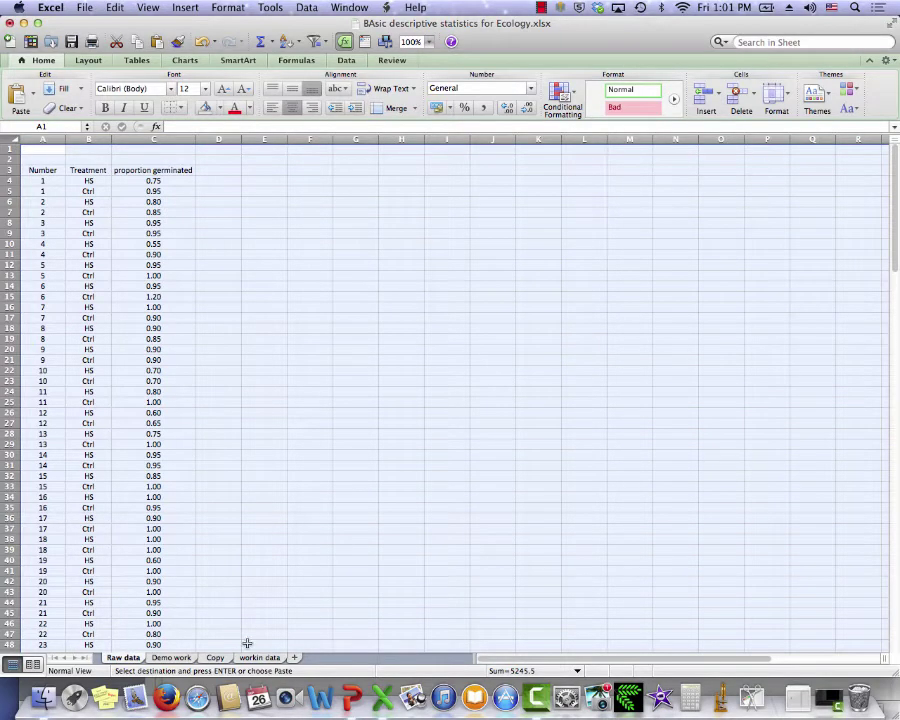
pyautogui.click(256, 656)
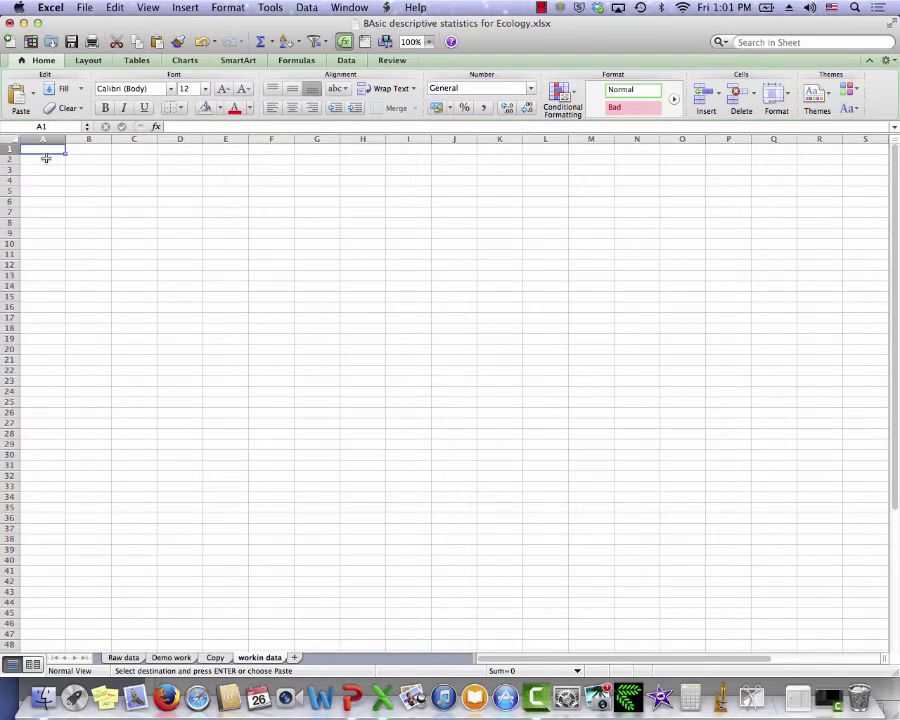
pyautogui.click(33, 99)
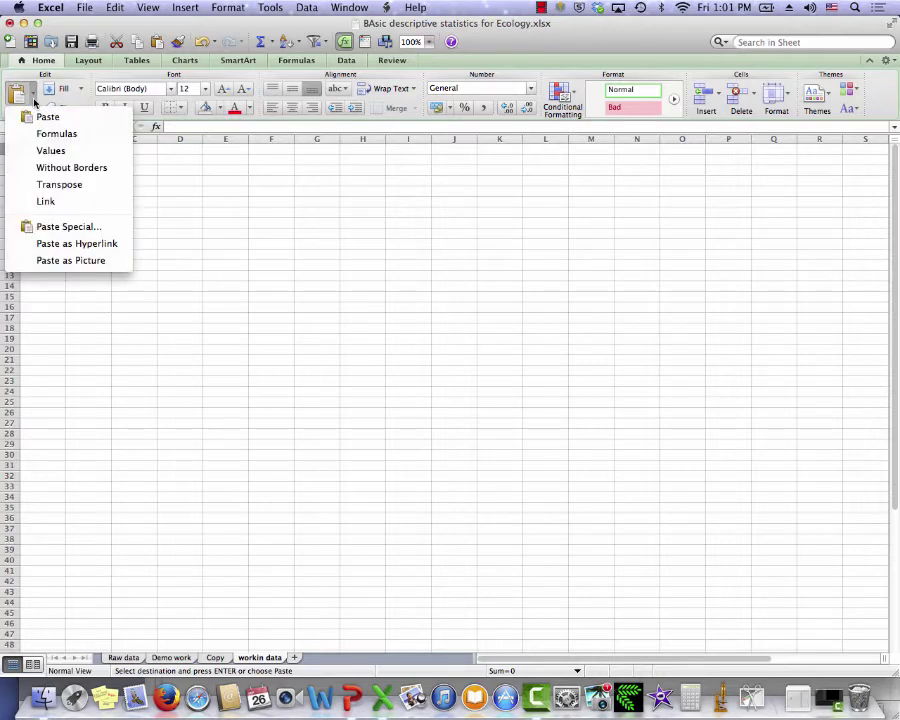
pyautogui.click(43, 149)
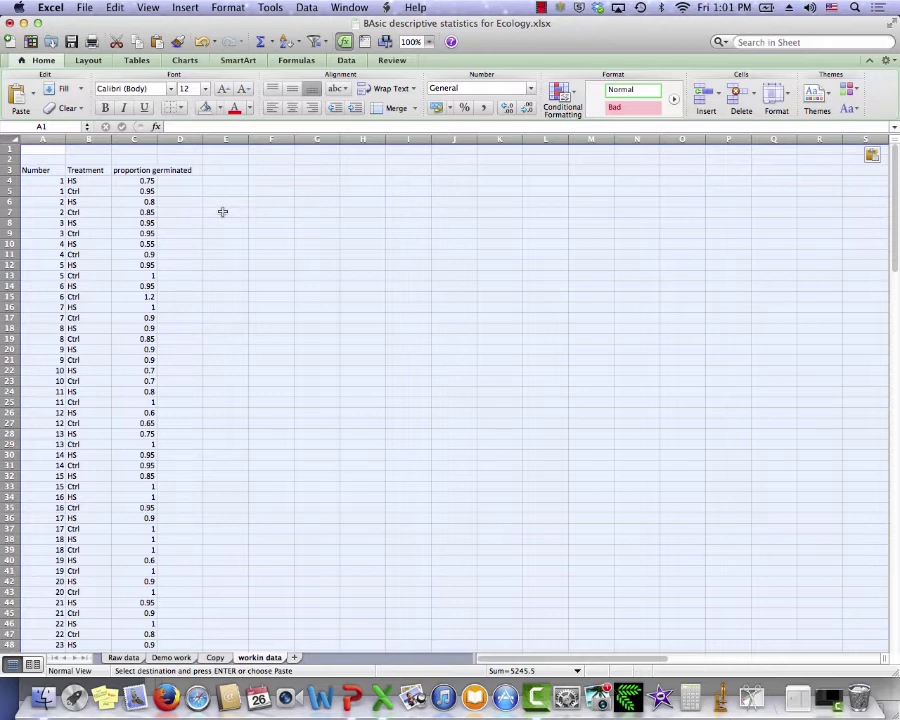
# - Fill A15:C15, the Ctrl record with proportion 1.2, in yellow
pyautogui.click(222, 212)
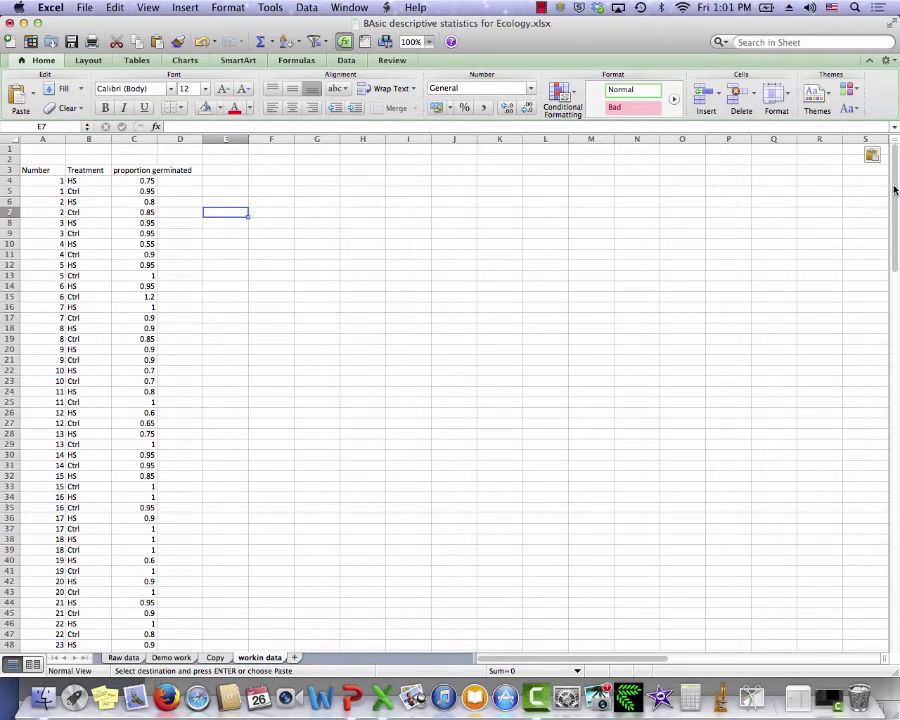
pyautogui.moveTo(894, 188)
pyautogui.mouseDown()
pyautogui.moveTo(897, 234)
pyautogui.moveTo(897, 193)
pyautogui.mouseUp()
pyautogui.moveTo(22, 297); pyautogui.dragTo(122, 296)
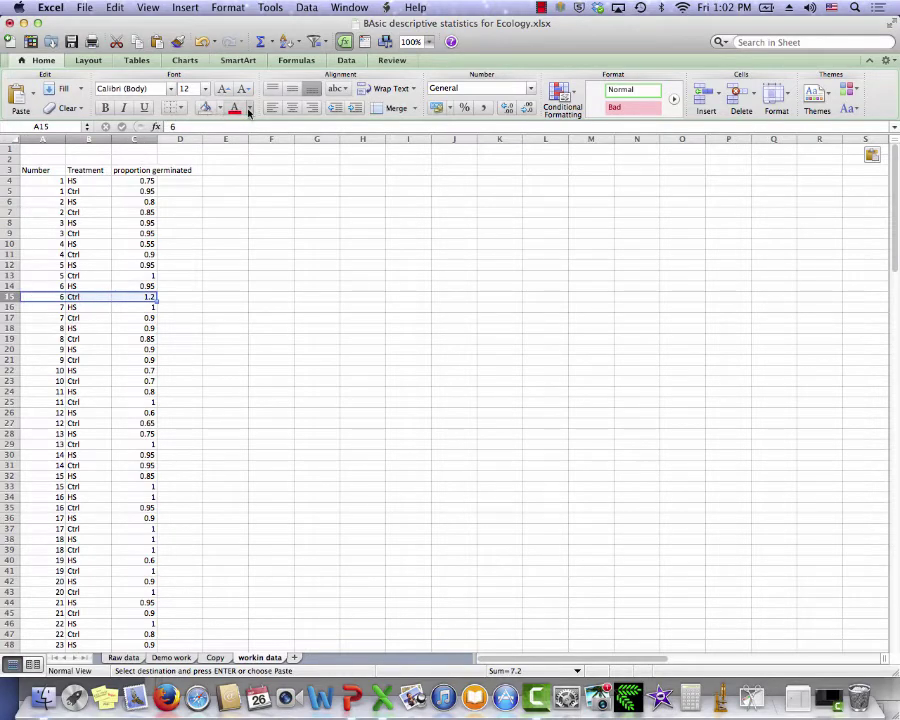
pyautogui.click(249, 109)
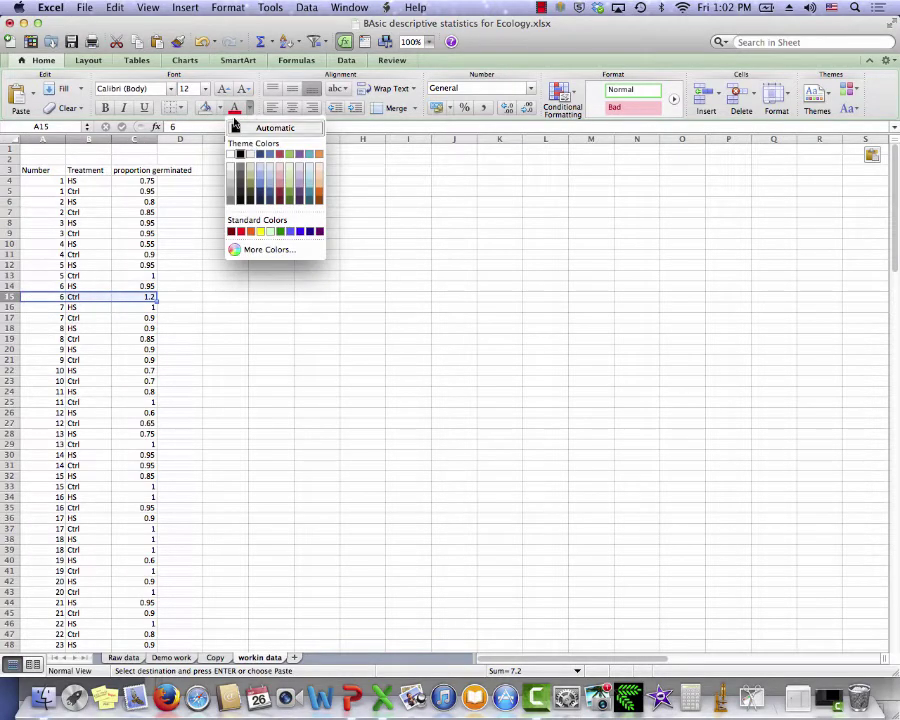
pyautogui.click(219, 108)
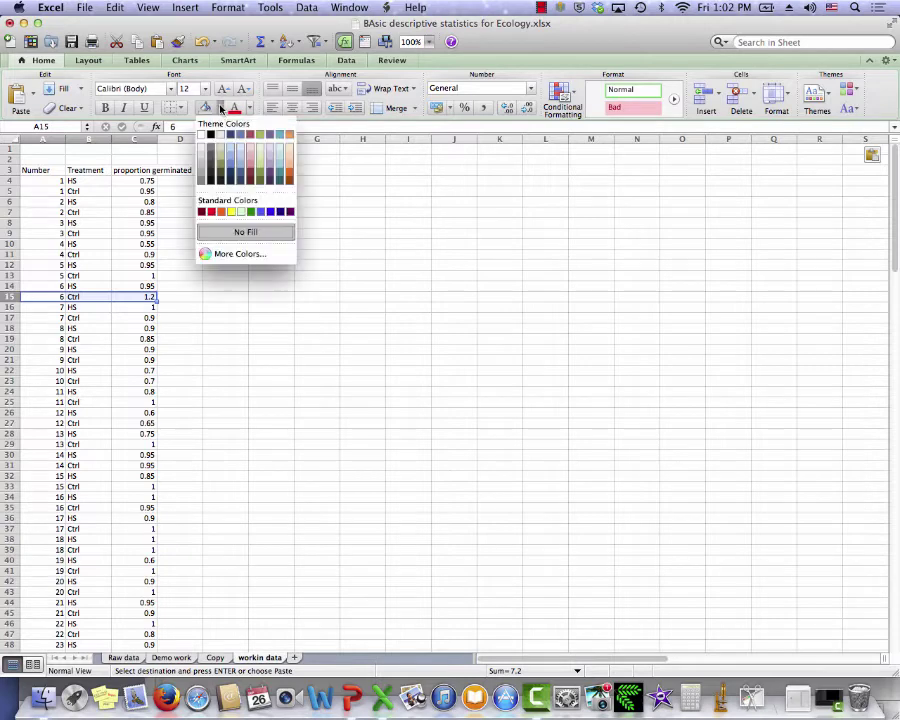
pyautogui.click(232, 211)
pyautogui.click(272, 264)
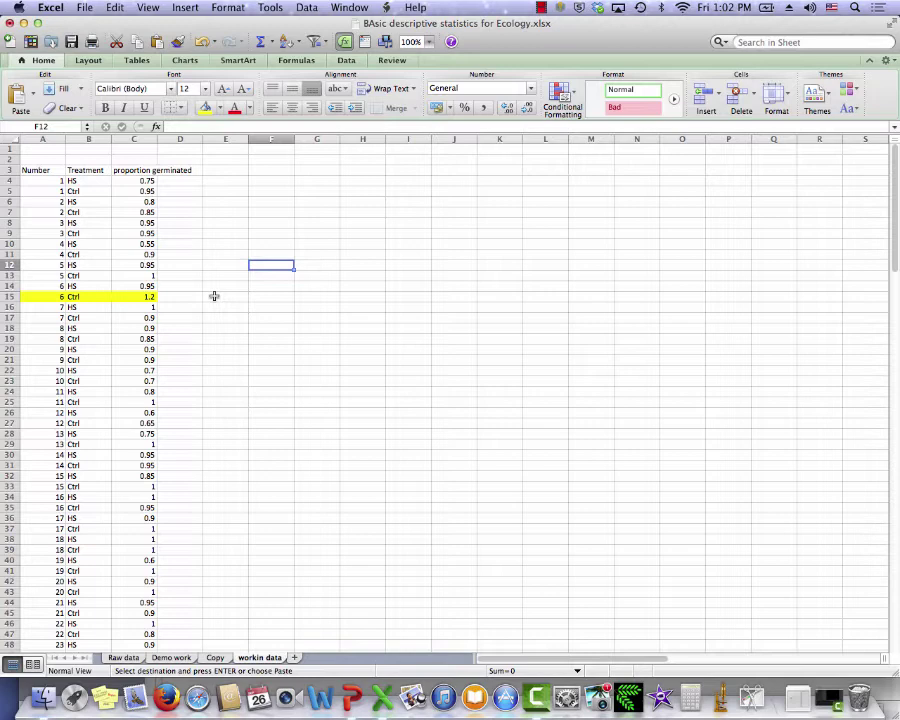
# - Change the proportion in C15 from 1.2 to 1
pyautogui.click(141, 297)
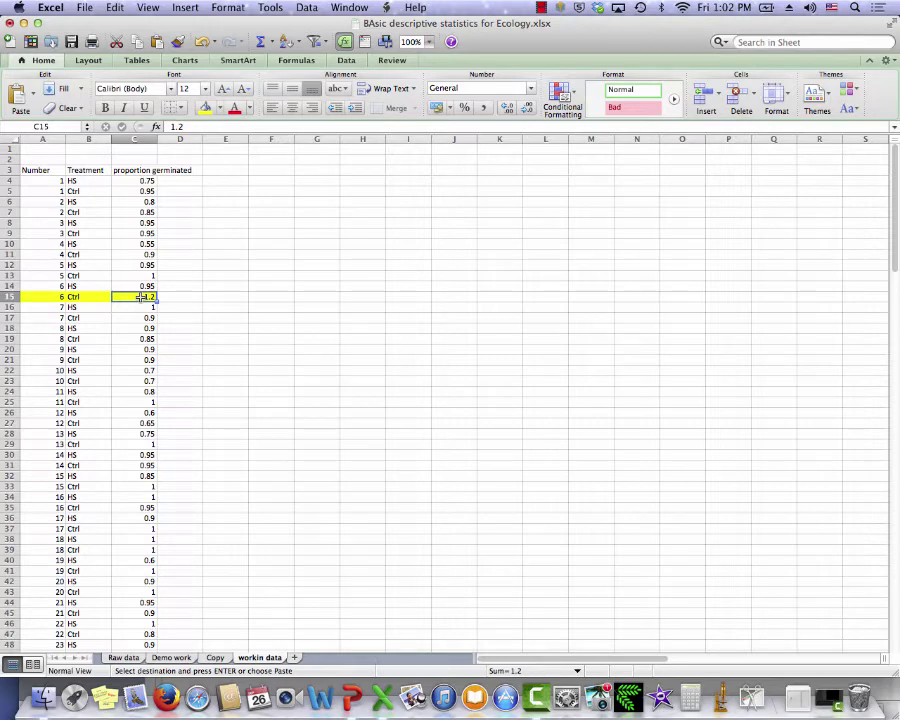
pyautogui.write('1')
pyautogui.press('Return')
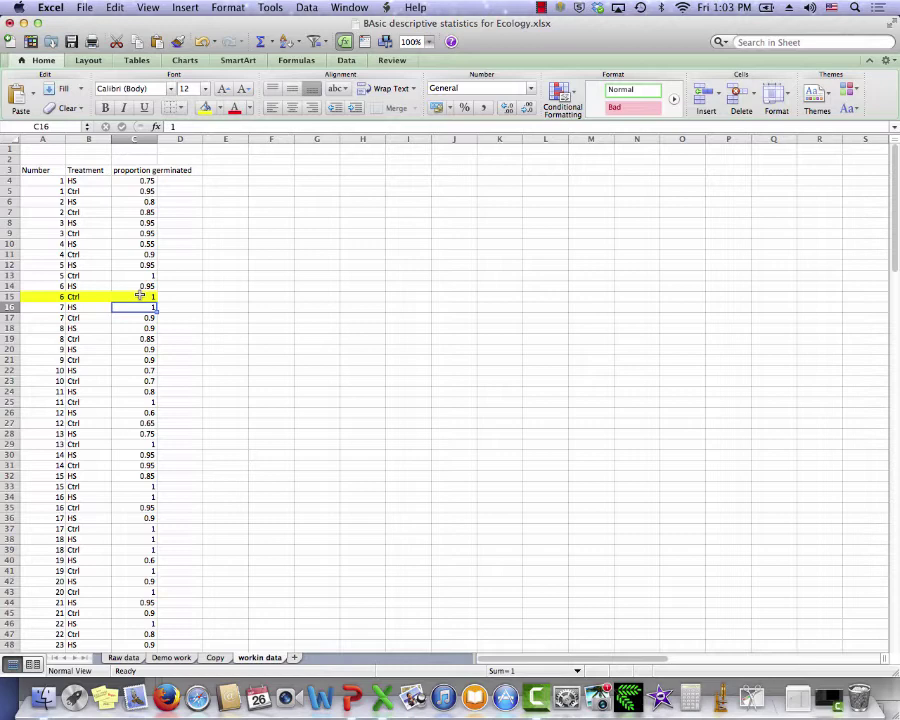
pyautogui.click(140, 296)
# - Set the fill of A15:C15 to No Fill, removing the yellow highlight
pyautogui.press('super+y')
pyautogui.click(46, 296)
pyautogui.moveTo(46, 296)
pyautogui.mouseDown()
pyautogui.moveTo(157, 293)
pyautogui.moveTo(121, 294)
pyautogui.mouseUp()
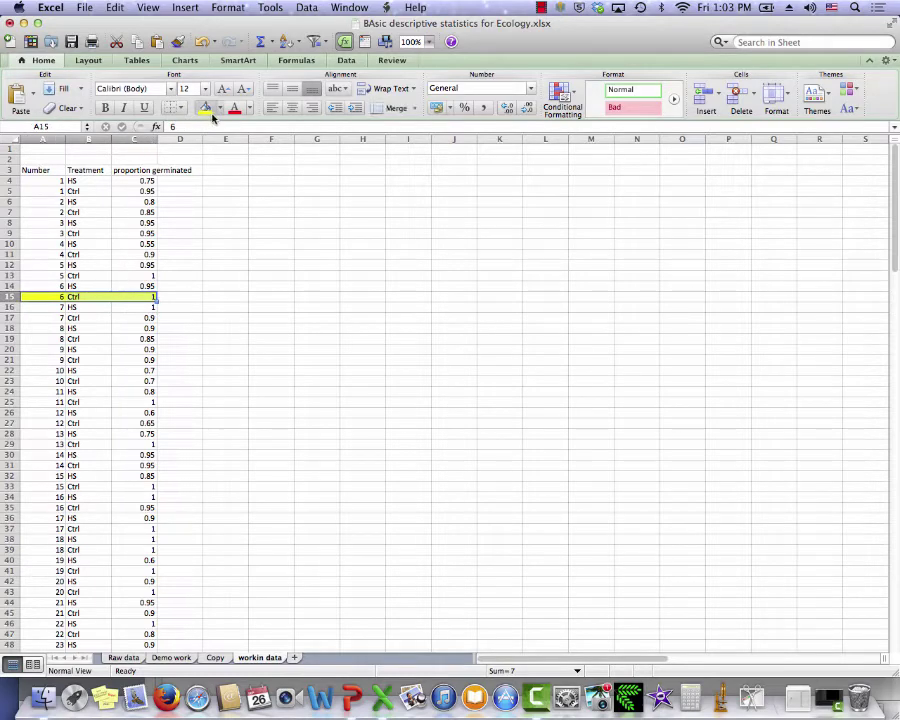
pyautogui.click(219, 109)
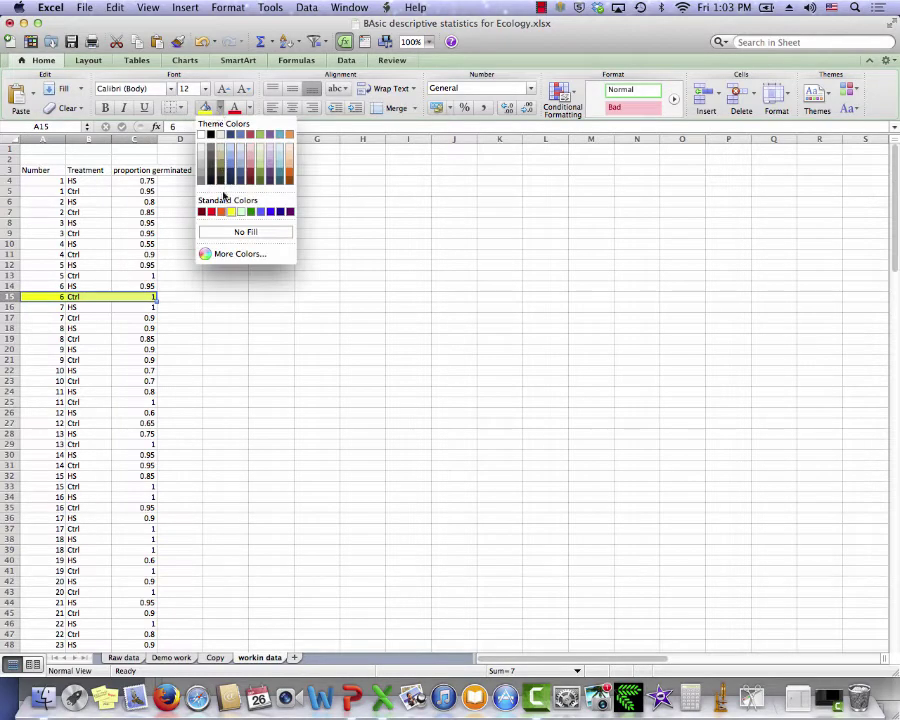
pyautogui.click(223, 233)
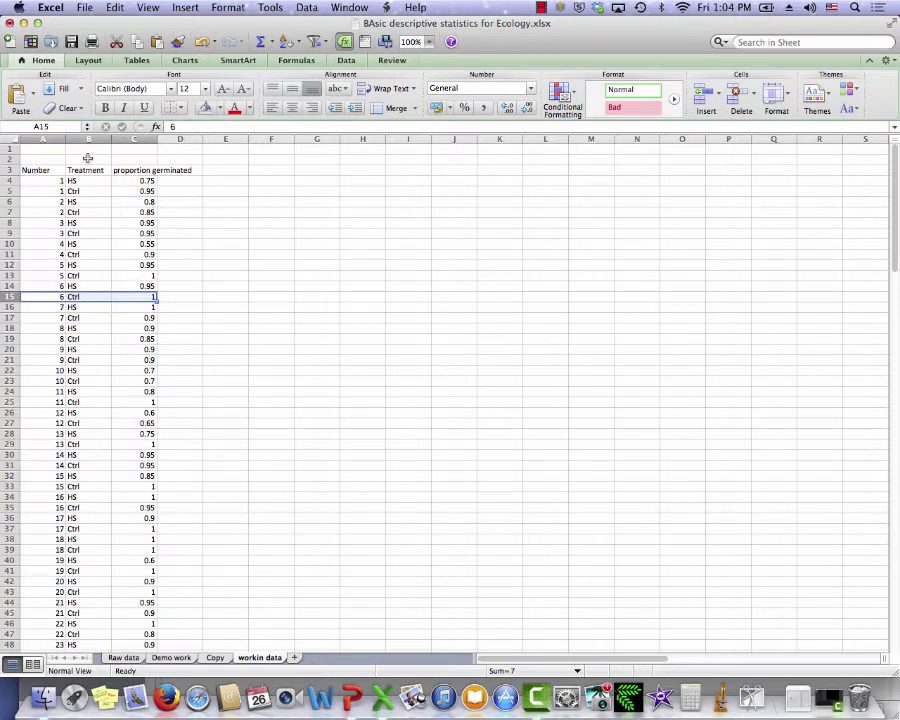
# - Centre the contents of columns A–C and autofit column C to its header
pyautogui.moveTo(45, 138); pyautogui.dragTo(118, 139)
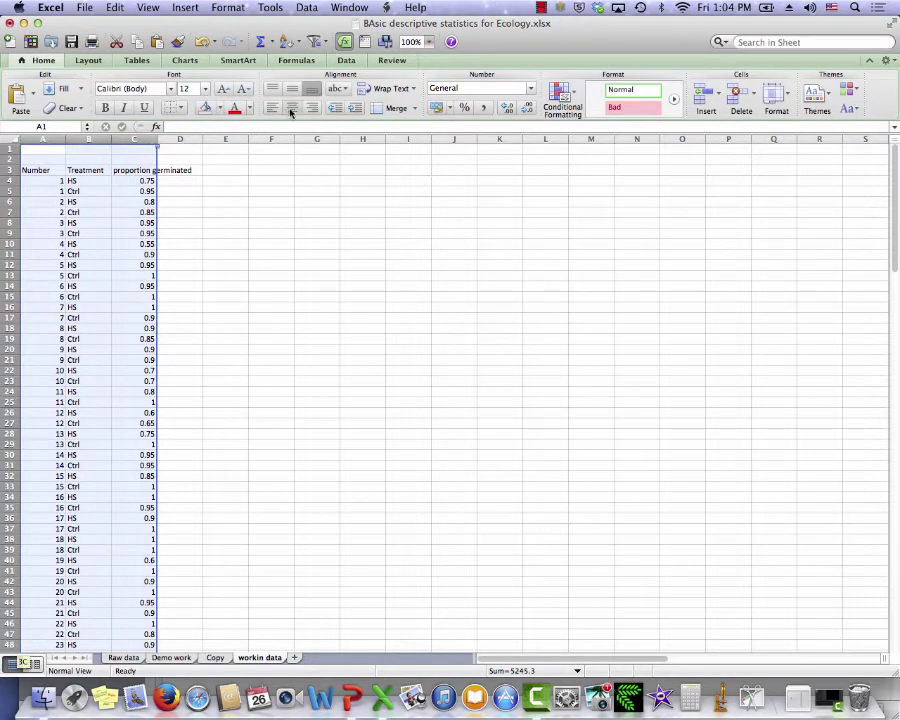
pyautogui.click(292, 110)
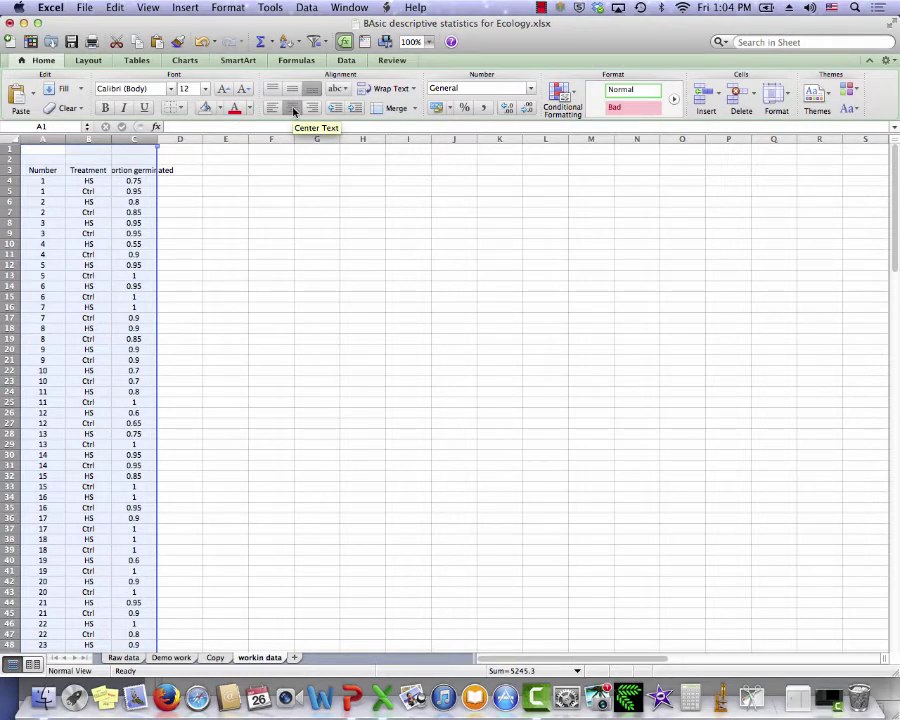
pyautogui.click(180, 158)
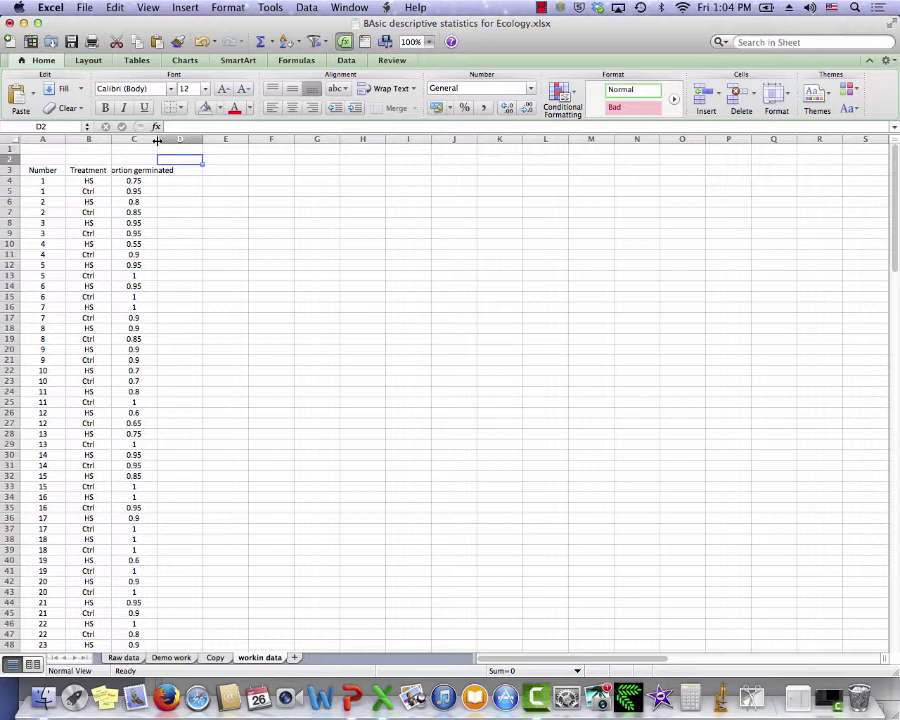
pyautogui.doubleClick(157, 140)
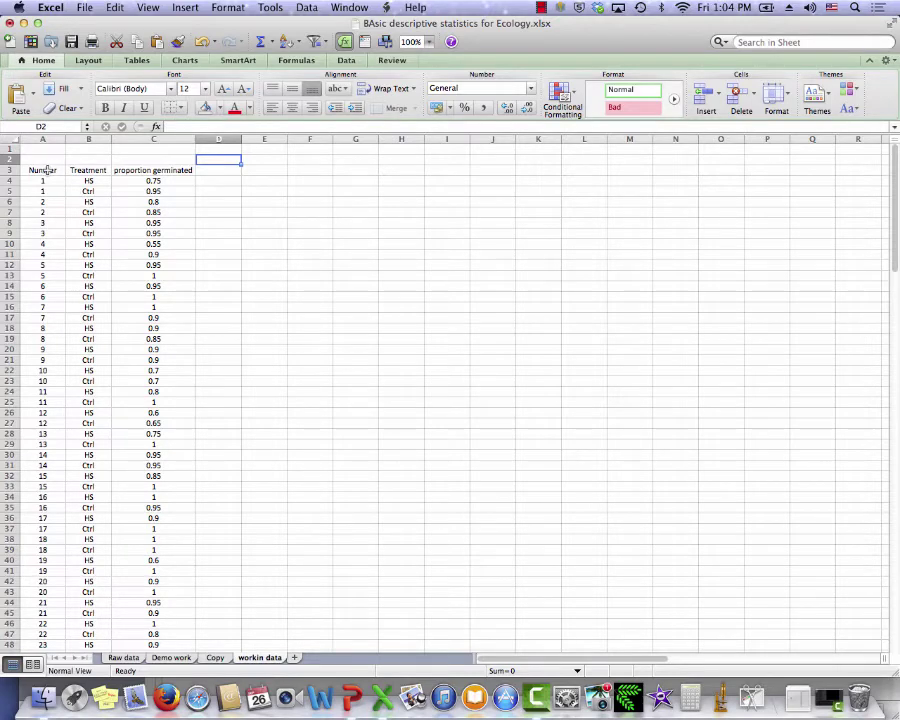
# - Sort the data table by Treatment, then by proportion germinated, smallest to largest
pyautogui.moveTo(47, 170); pyautogui.dragTo(133, 341)
pyautogui.hscroll(1, 133, 341)
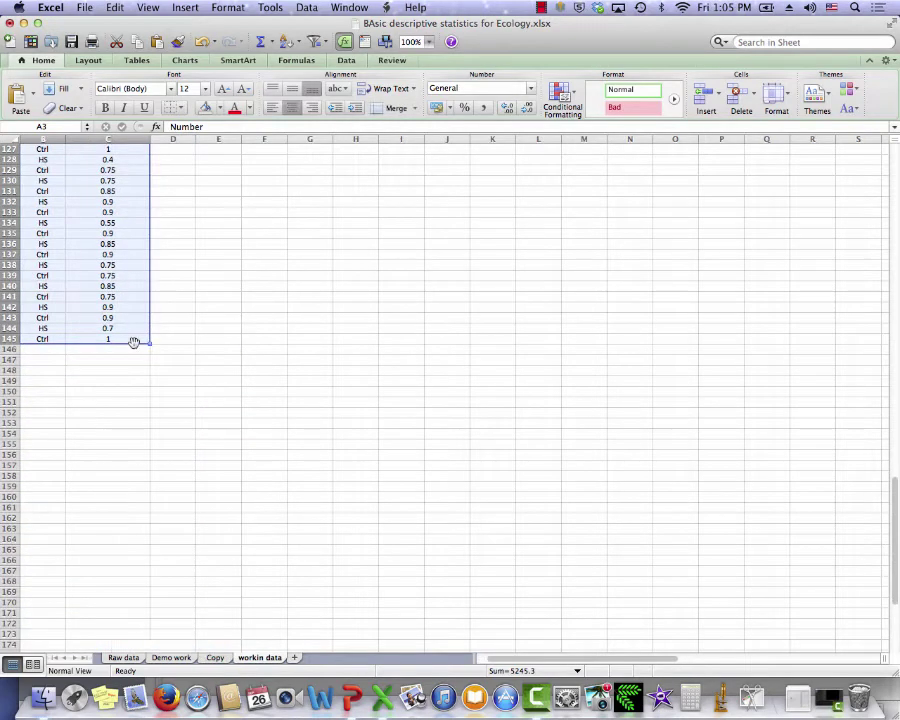
pyautogui.click(274, 11)
pyautogui.click(268, 10)
pyautogui.click(300, 10)
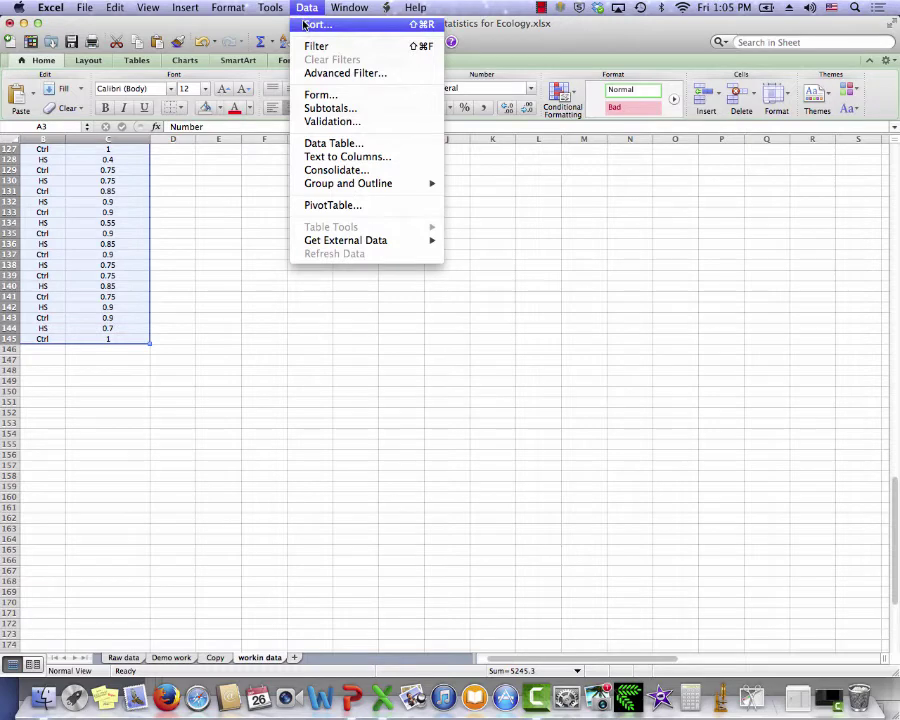
pyautogui.click(308, 24)
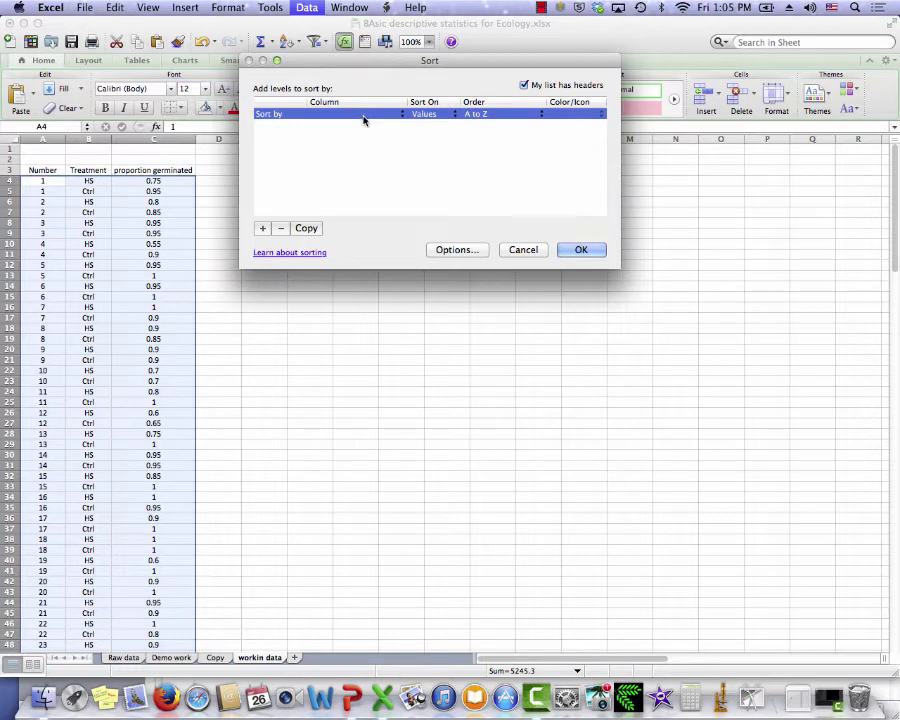
pyautogui.click(397, 117)
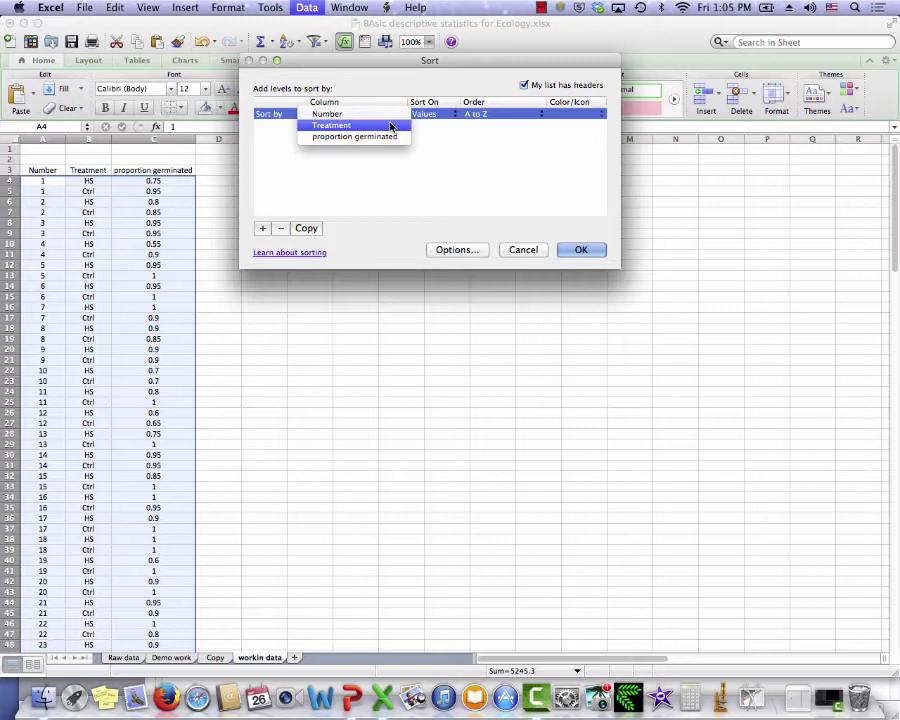
pyautogui.click(391, 125)
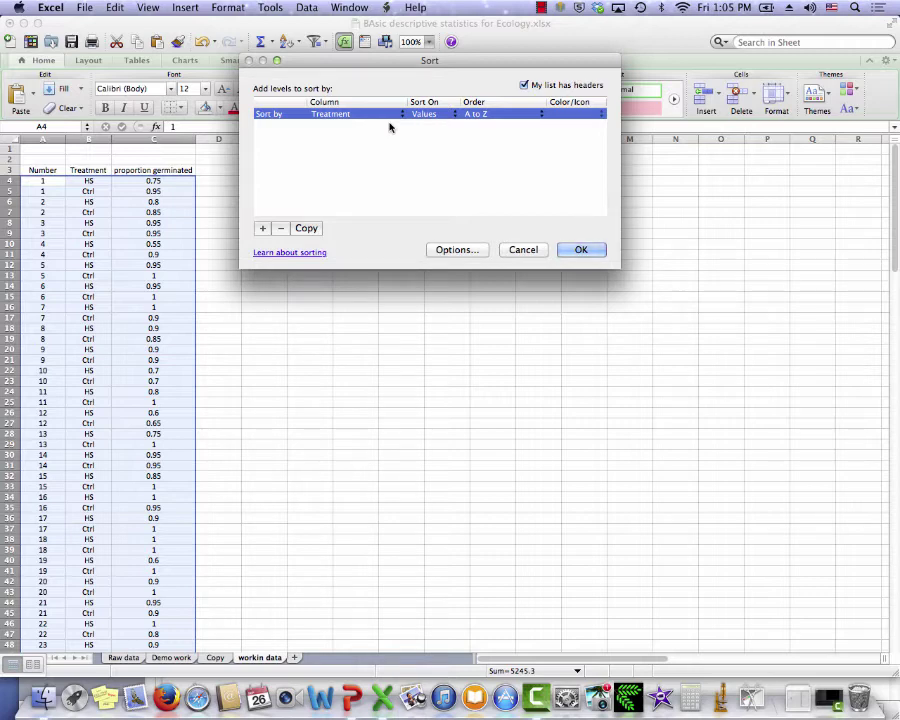
pyautogui.click(261, 229)
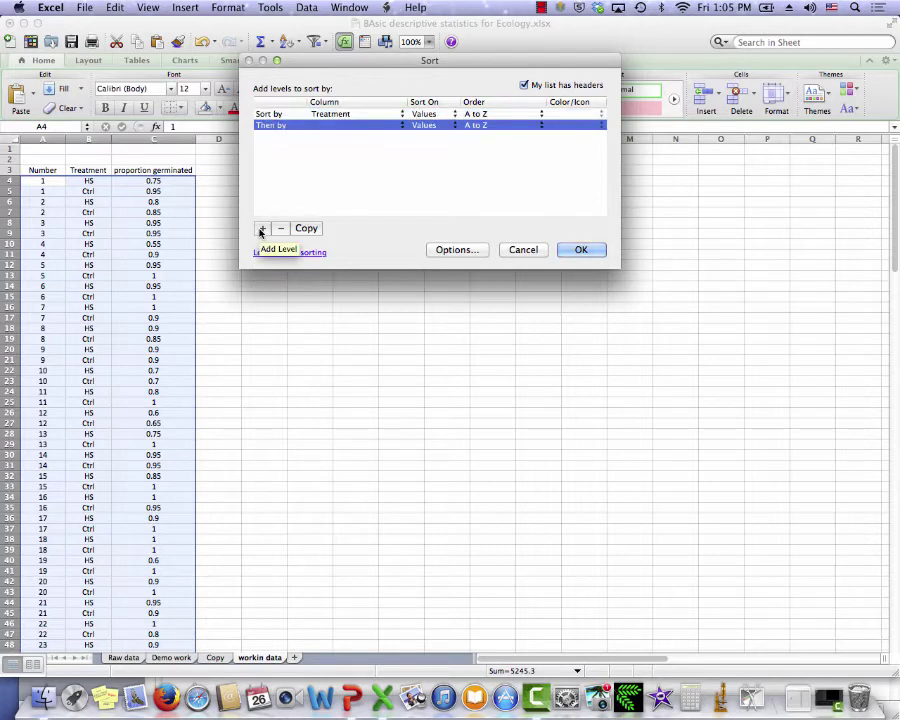
pyautogui.click(401, 127)
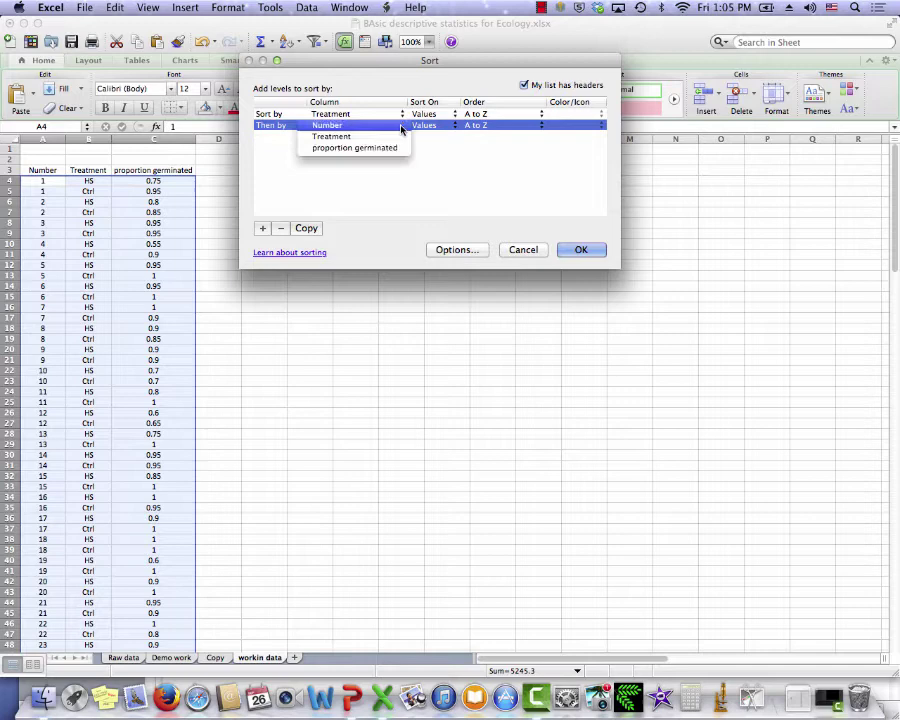
pyautogui.click(392, 148)
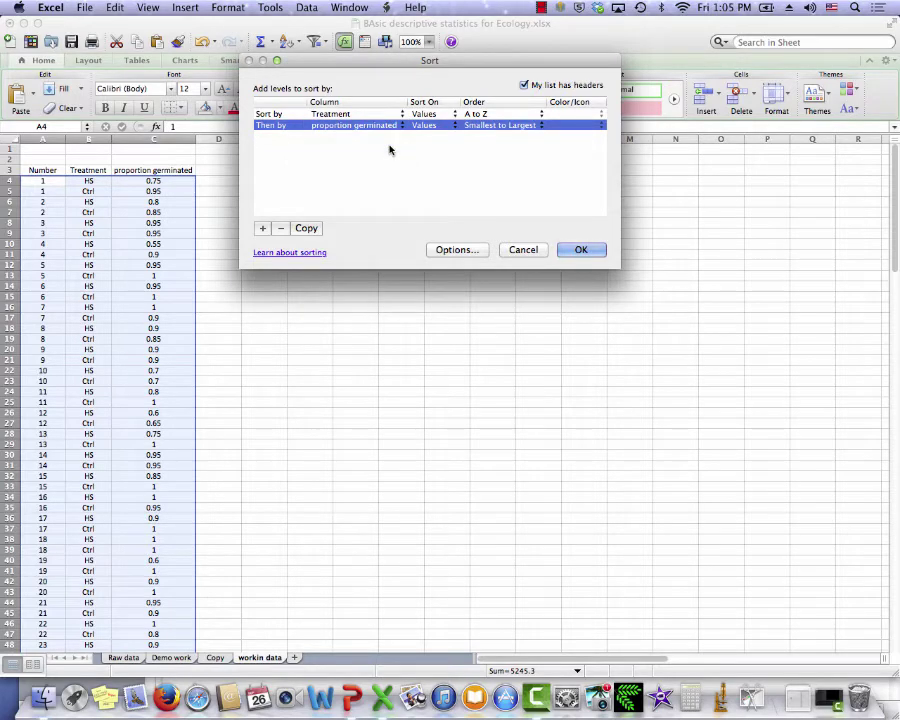
pyautogui.click(578, 250)
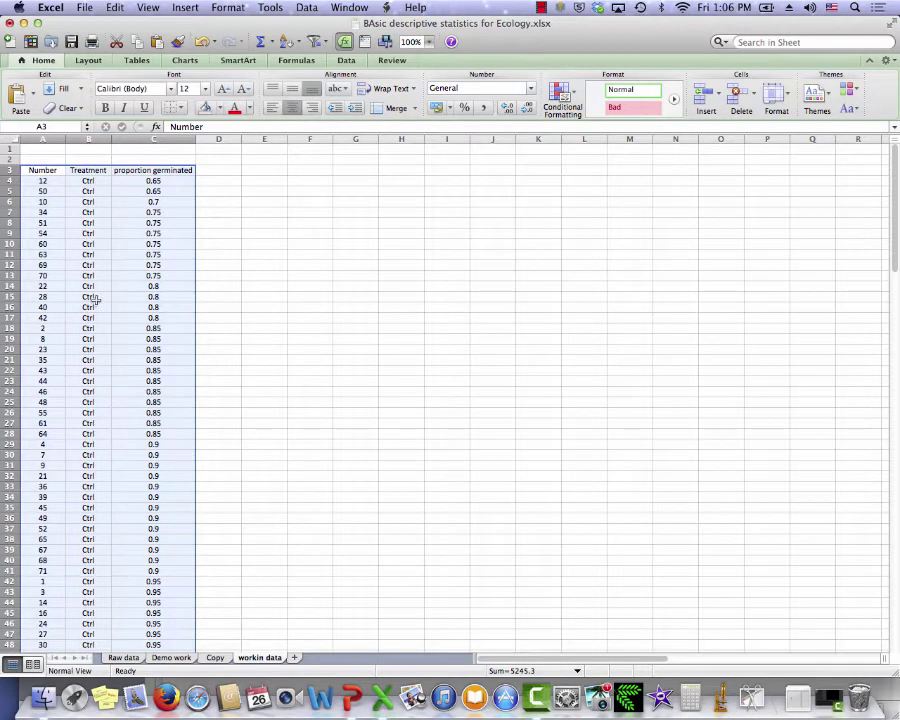
# - Add a bottom border under row 74 to separate the Ctrl rows from the HS rows
pyautogui.moveTo(88, 455); pyautogui.dragTo(98, 478)
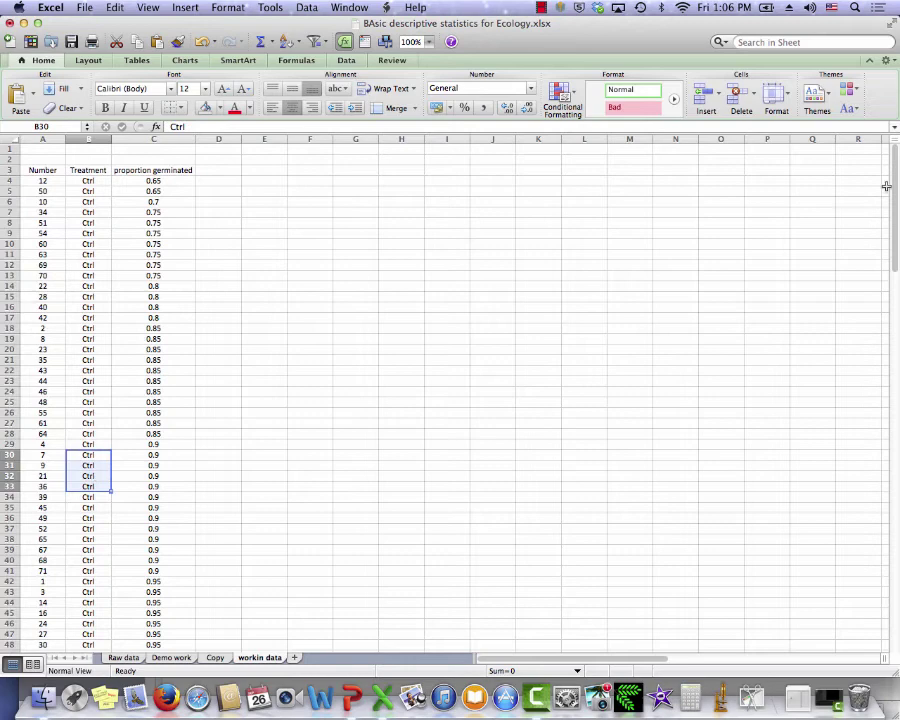
pyautogui.moveTo(888, 186); pyautogui.dragTo(897, 343)
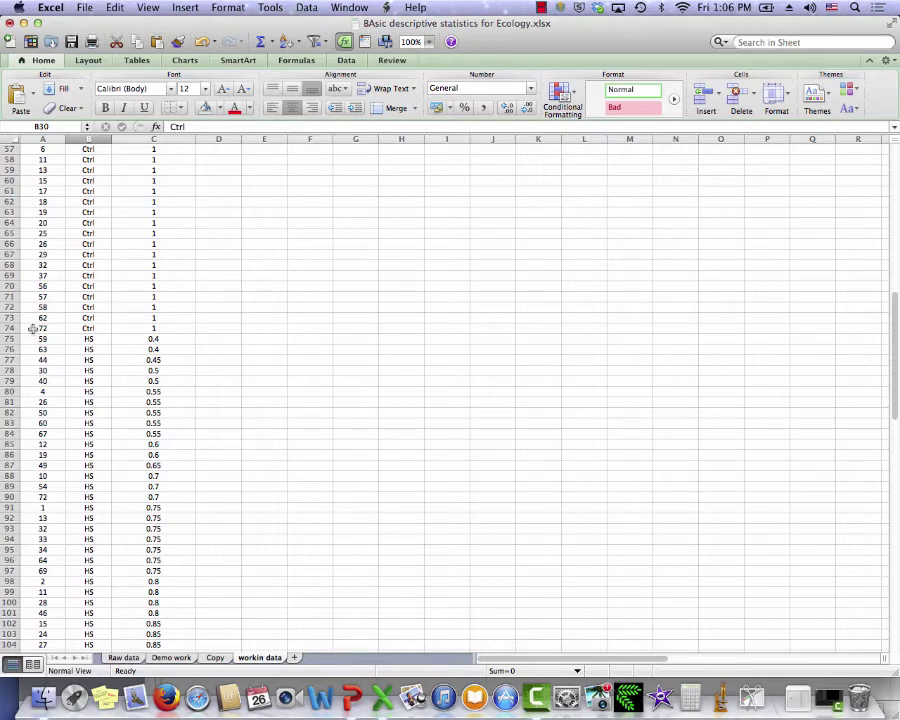
pyautogui.moveTo(28, 328); pyautogui.dragTo(128, 327)
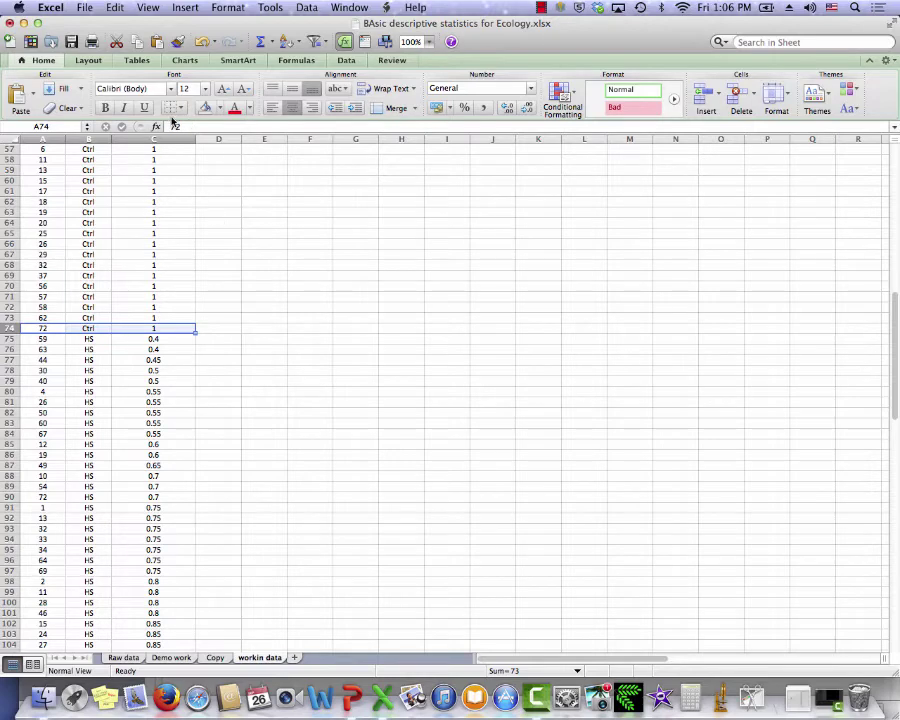
pyautogui.click(181, 110)
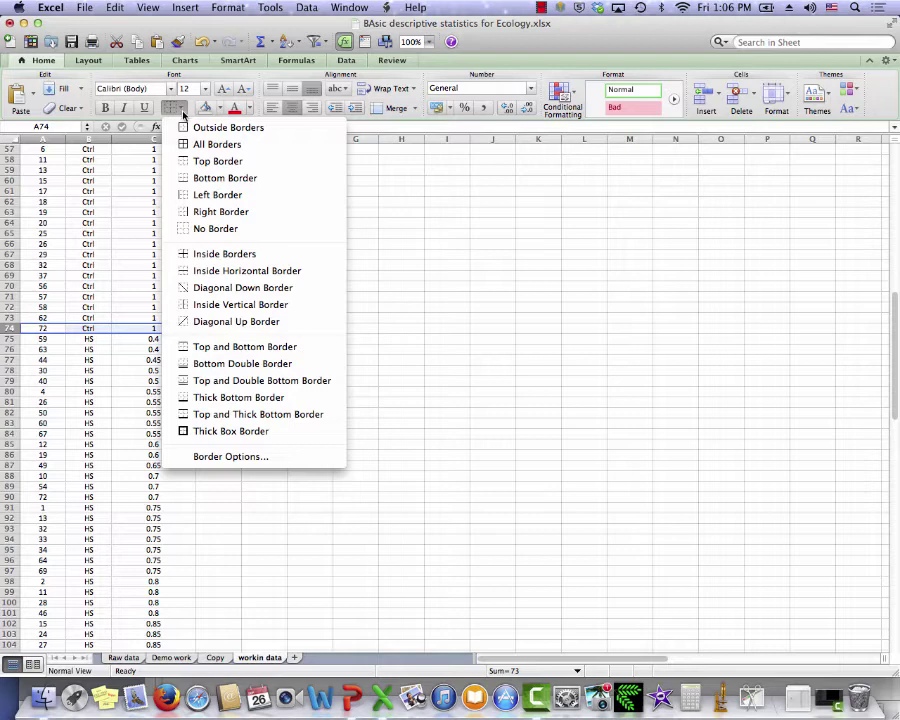
pyautogui.click(193, 177)
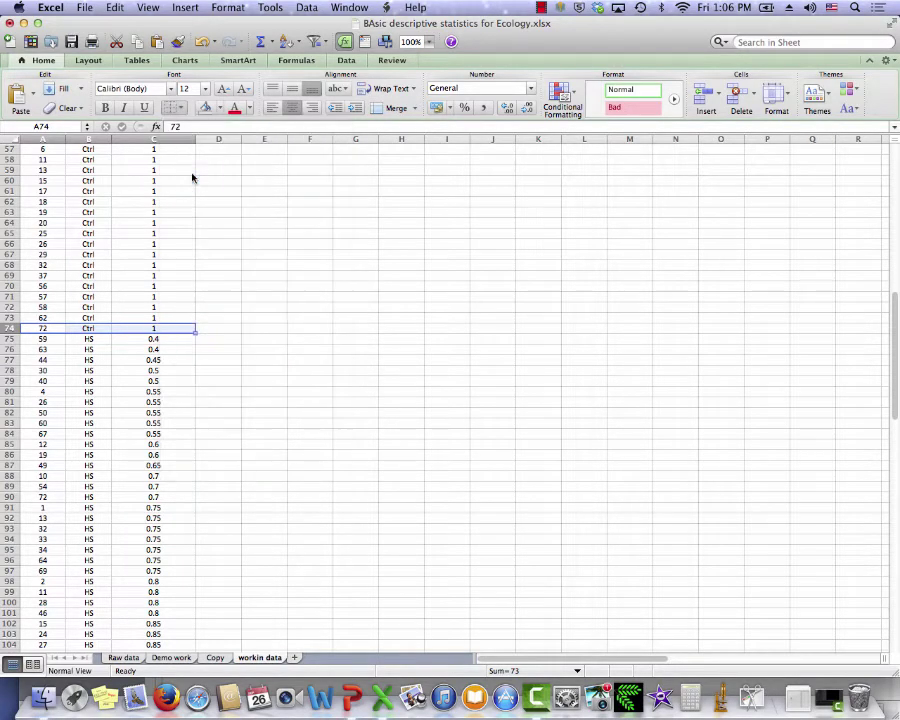
pyautogui.click(329, 274)
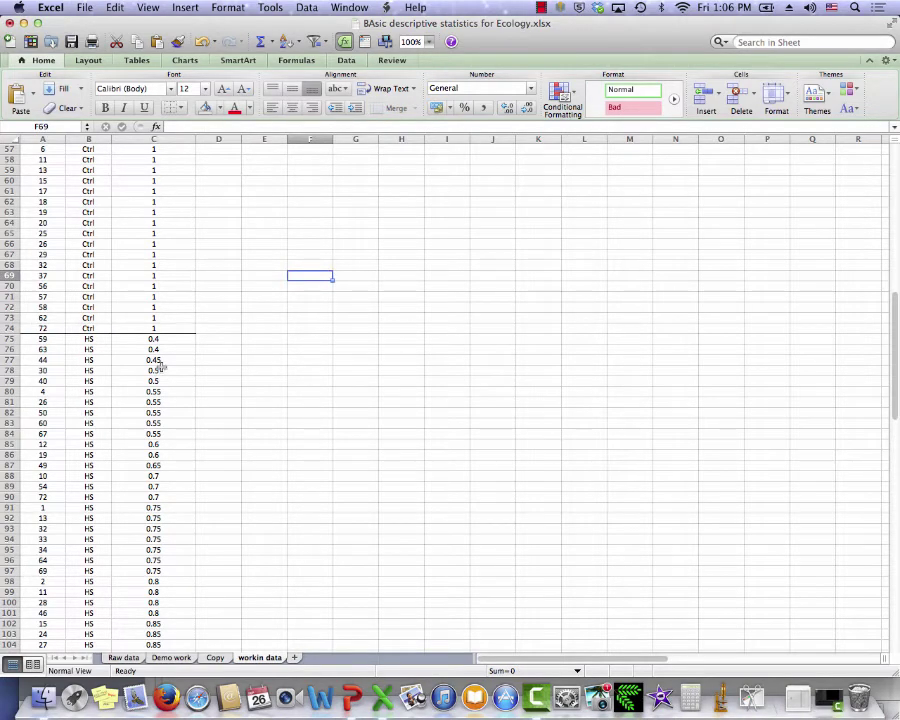
pyautogui.moveTo(175, 330); pyautogui.dragTo(22, 181)
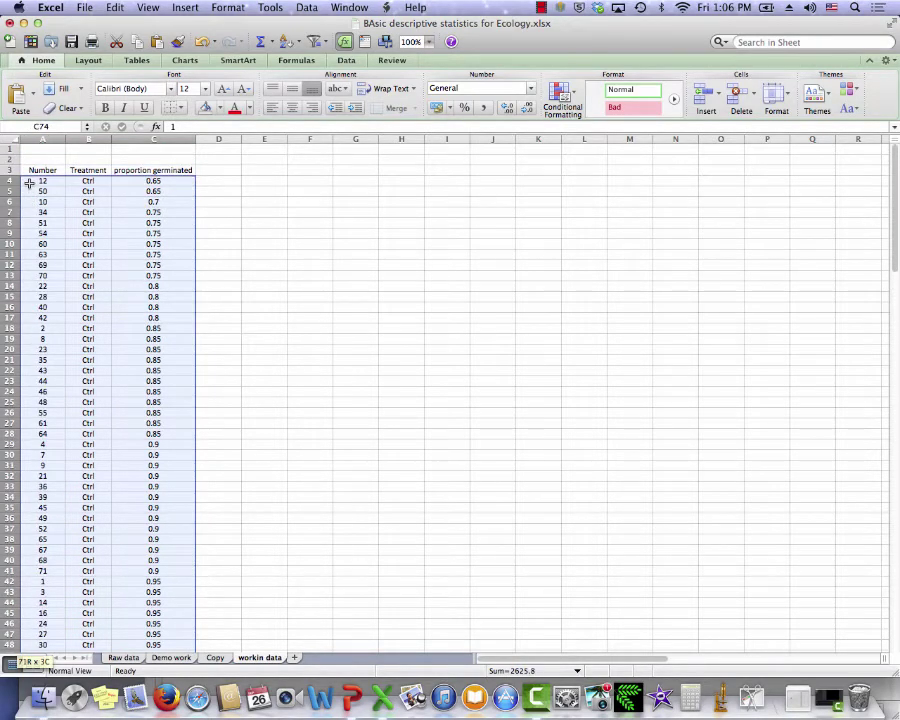
# - Fill the Ctrl rows A4:C74 with a light green theme colour
pyautogui.click(221, 112)
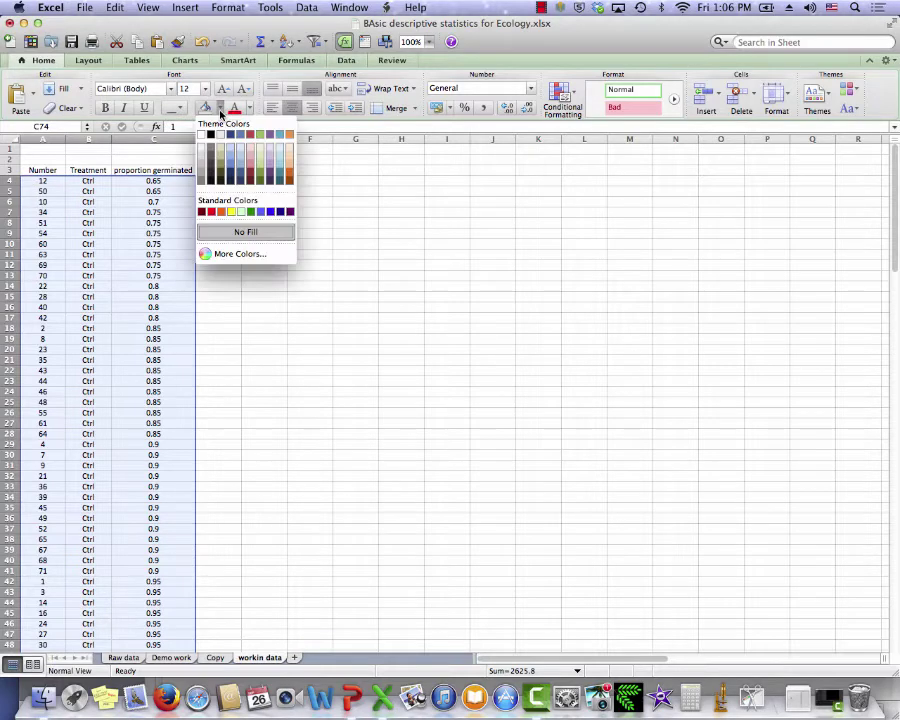
pyautogui.click(257, 147)
pyautogui.click(309, 203)
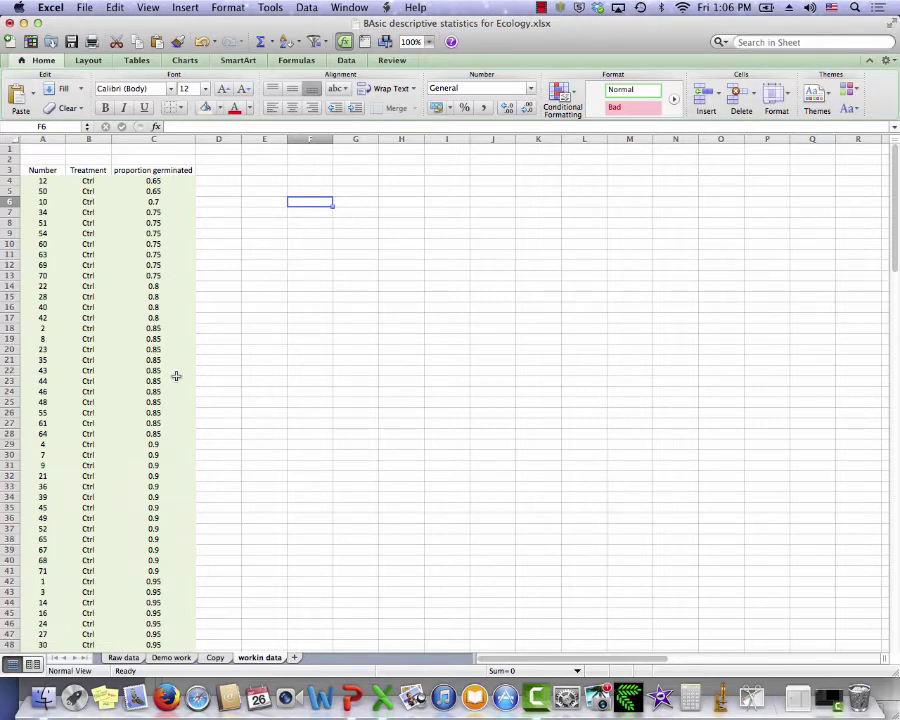
# - Switch to PowerPoint and display the First steps slide
pyautogui.press('super+Tab')
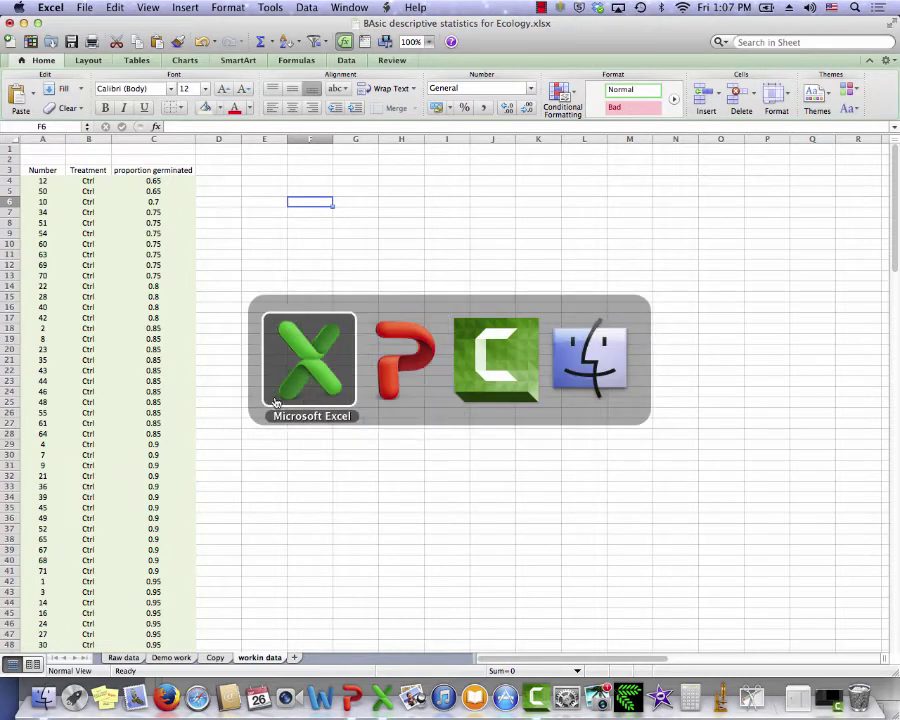
pyautogui.click(394, 366)
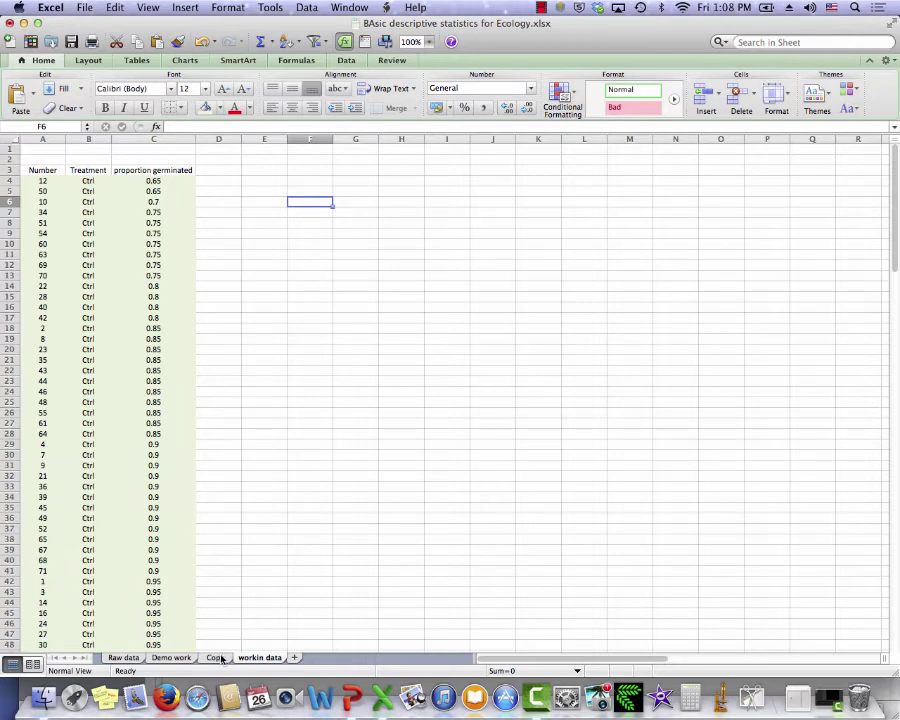
# - Copy the frequency table I6:K10 from the Copy sheet and paste its values at F6 of 'workin data'
pyautogui.click(178, 657)
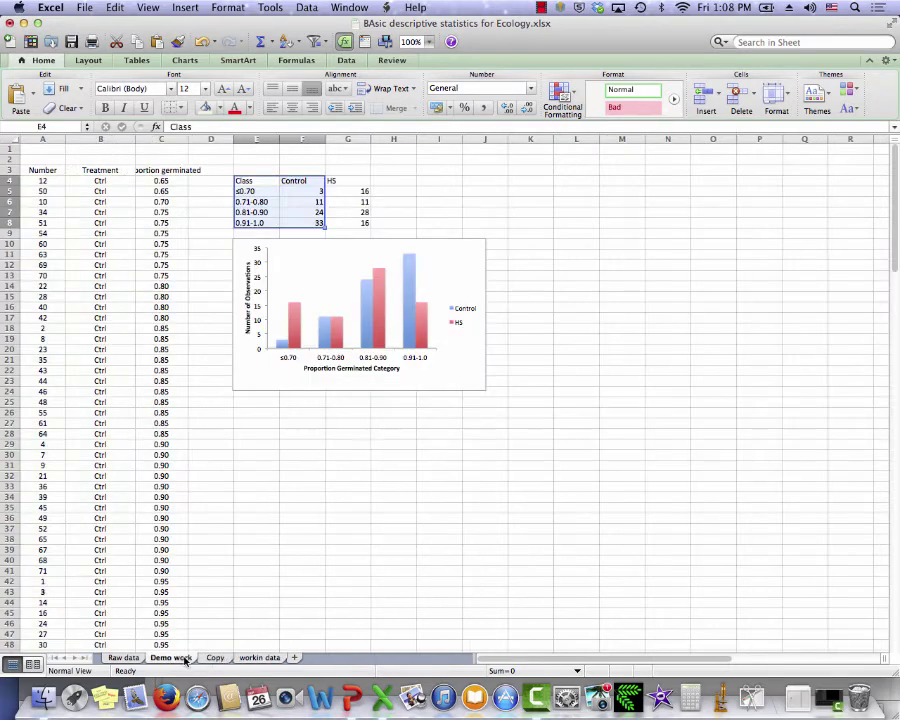
pyautogui.click(215, 659)
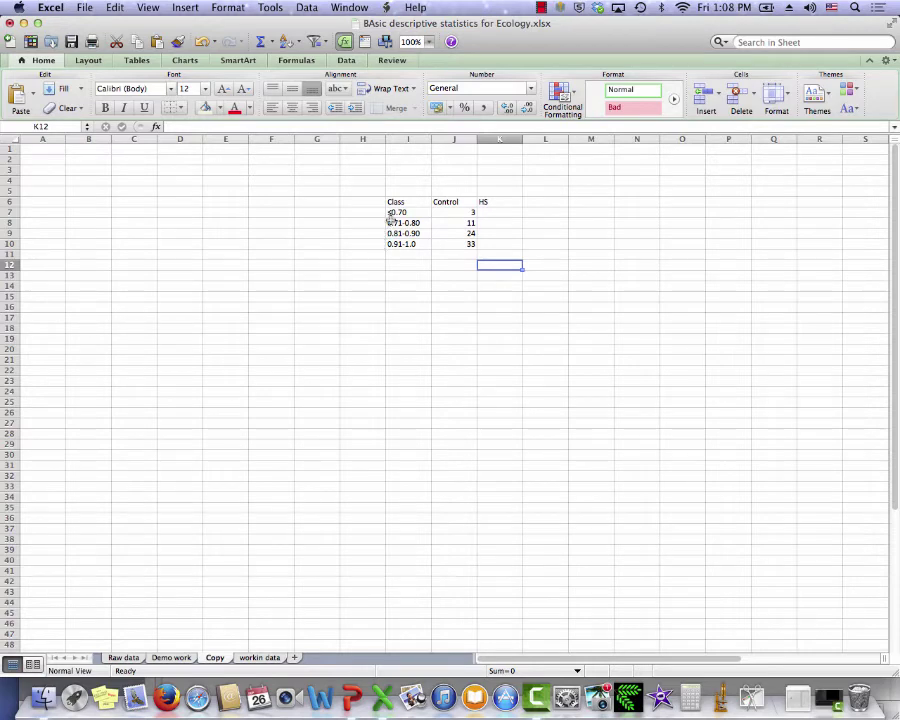
pyautogui.moveTo(396, 203); pyautogui.dragTo(492, 242)
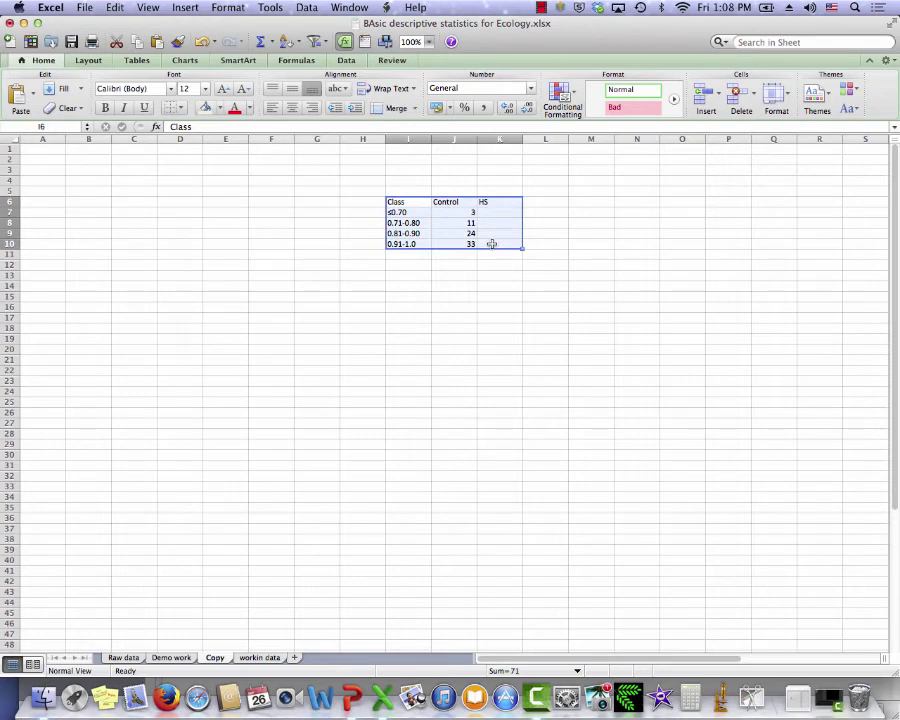
pyautogui.press('super+c')
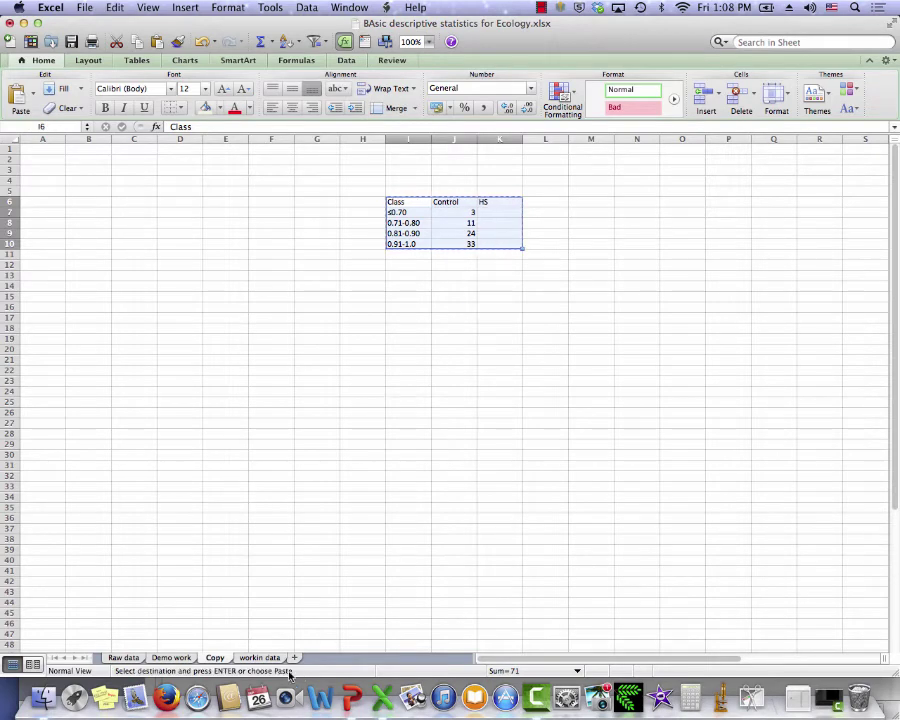
pyautogui.click(259, 657)
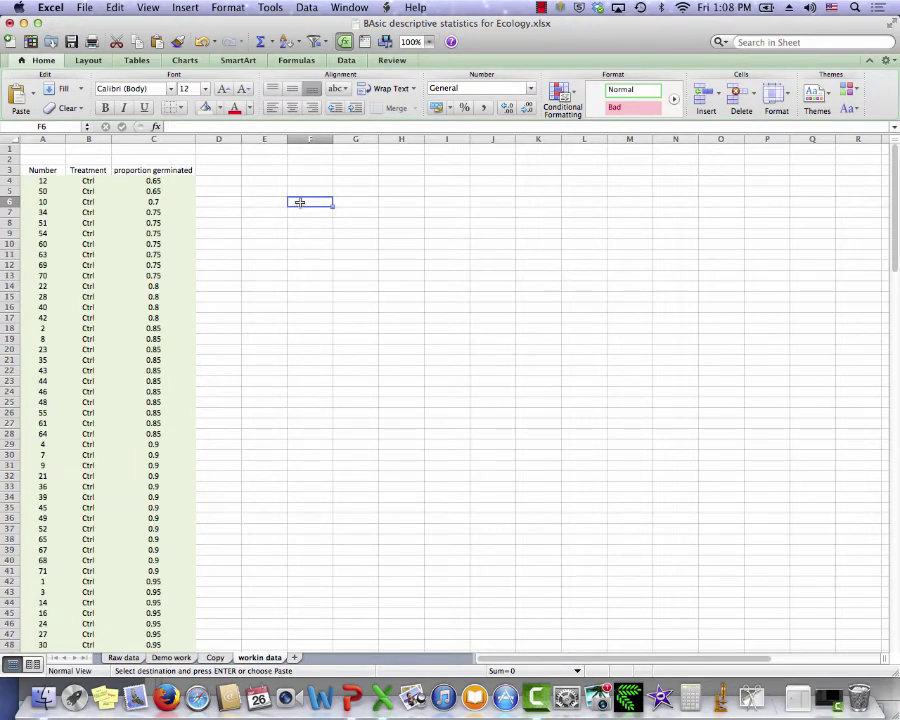
pyautogui.click(30, 94)
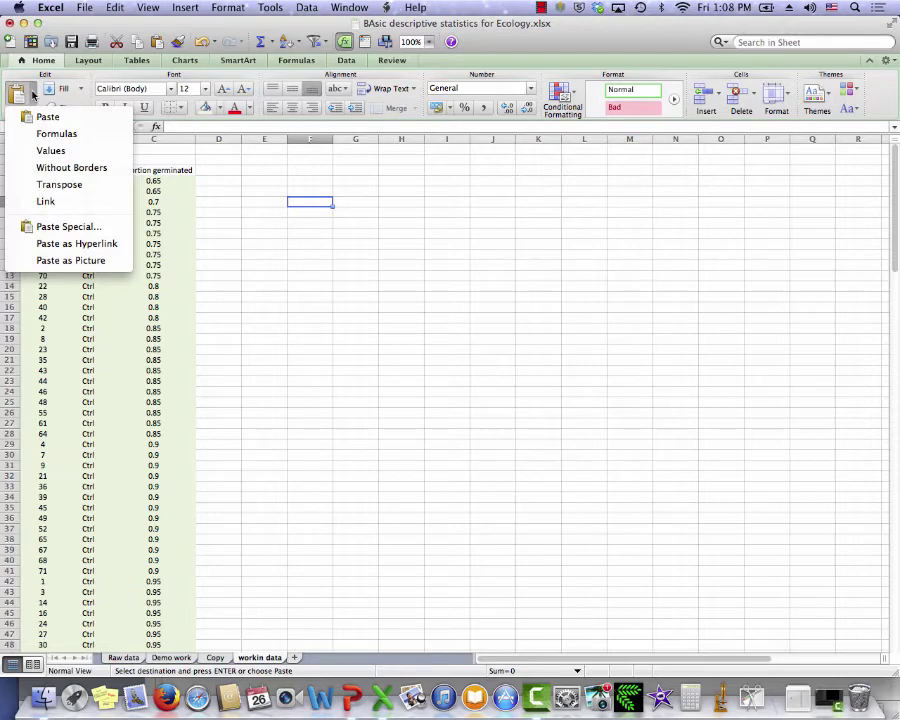
pyautogui.click(46, 150)
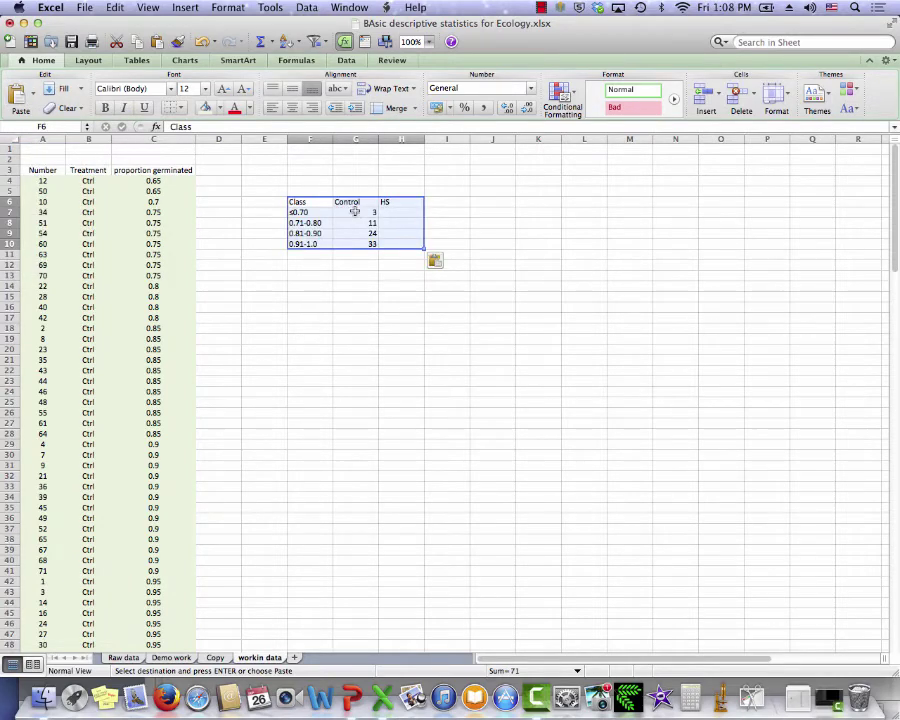
pyautogui.click(478, 245)
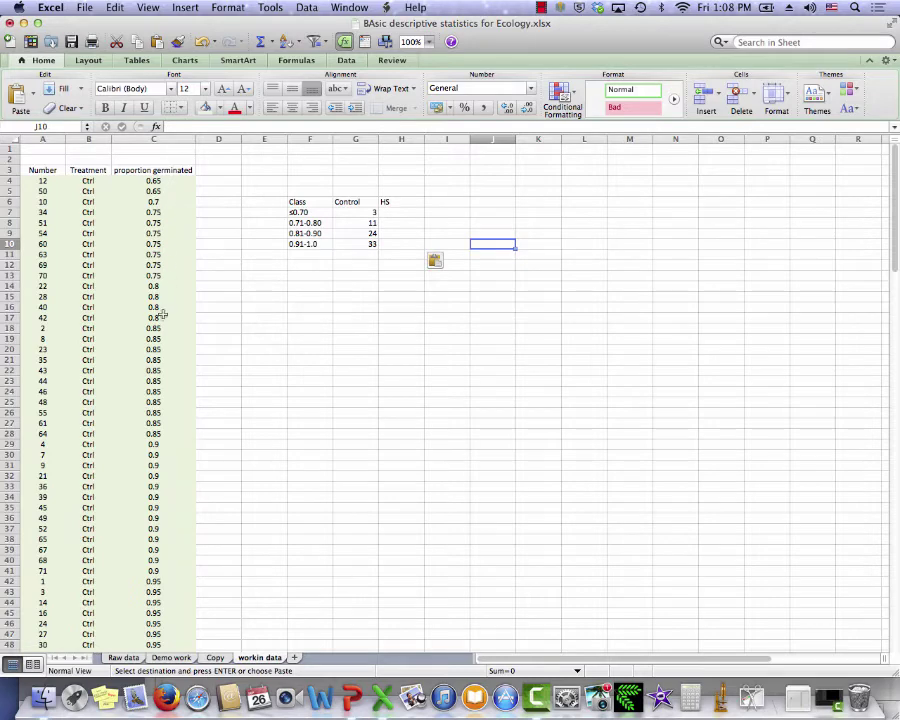
pyautogui.click(394, 212)
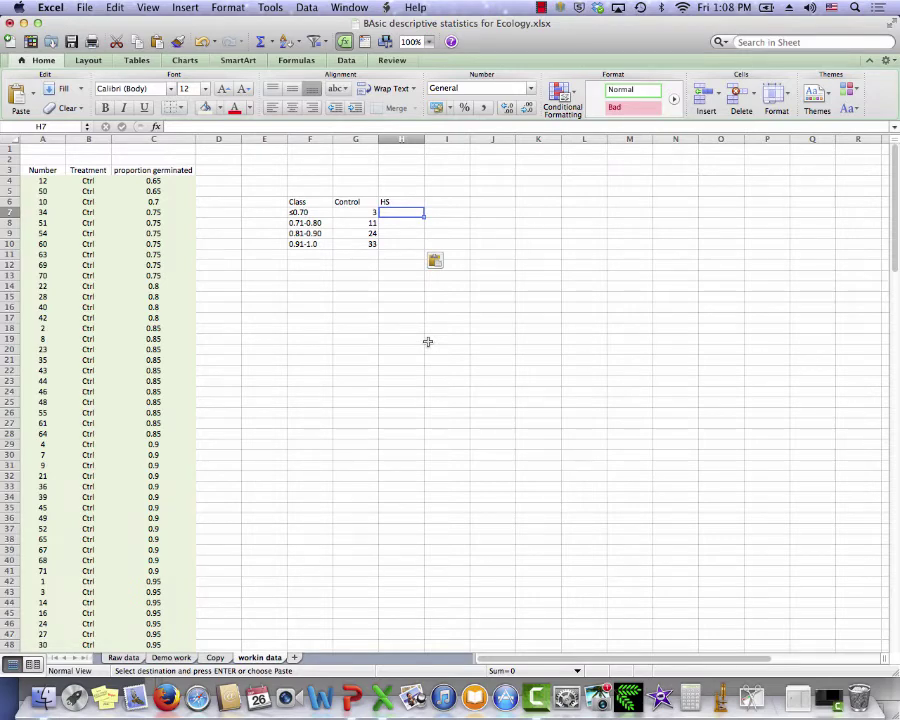
# - Enter =COUNT(C75:C90) in H7, giving an HS count of 16 for ≤0.70
pyautogui.write('=')
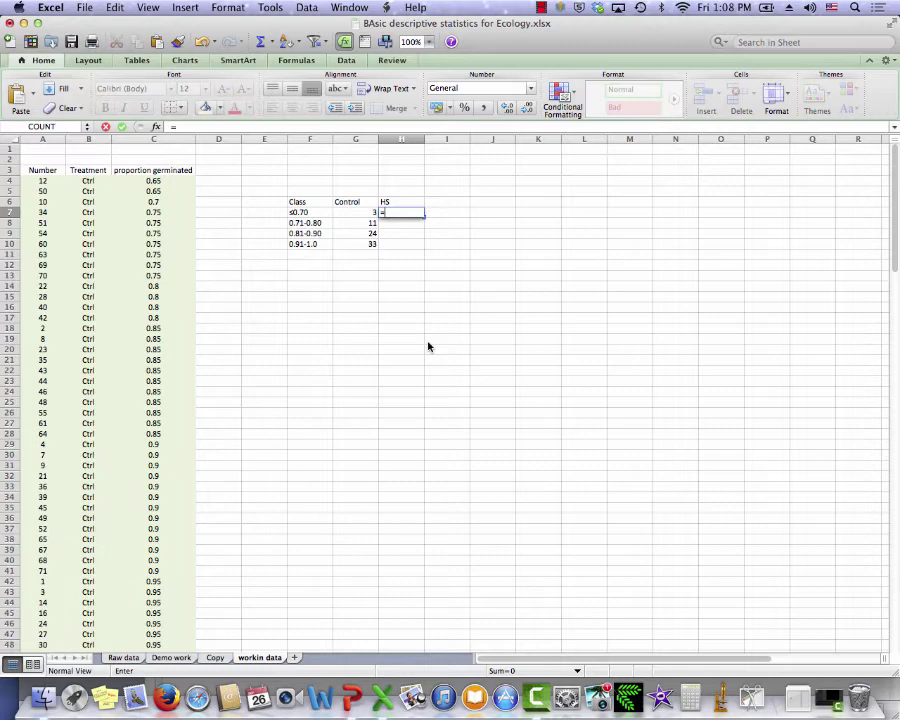
pyautogui.write('count')
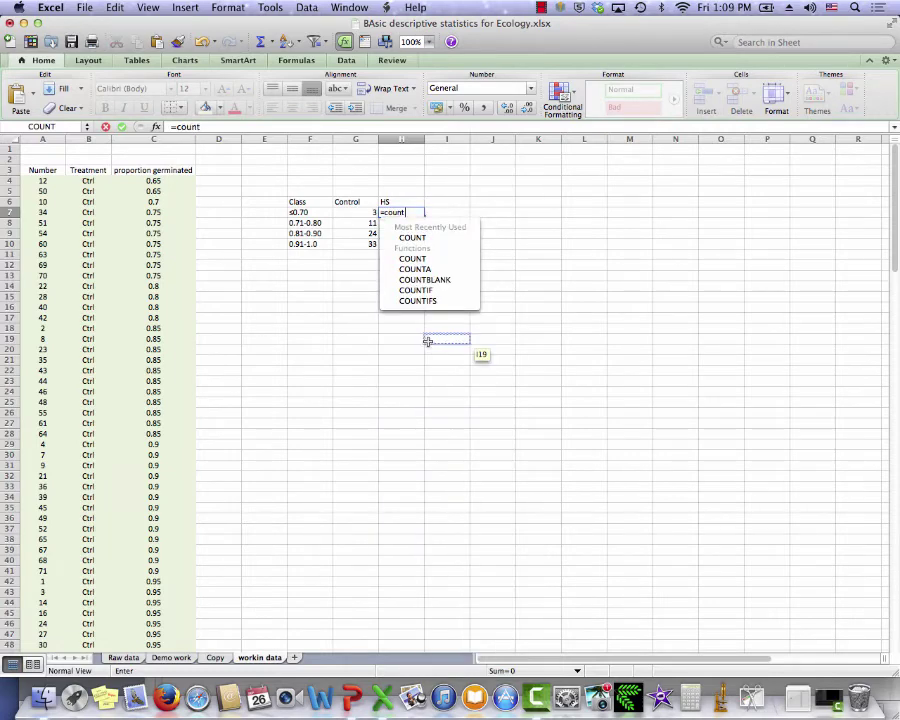
pyautogui.write('(')
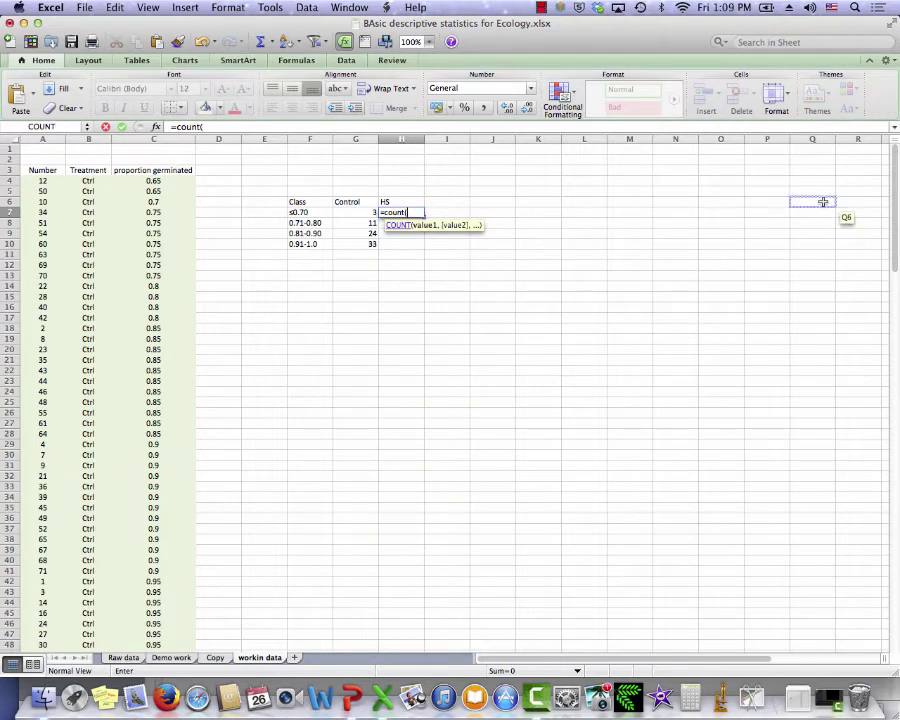
pyautogui.moveTo(891, 177); pyautogui.dragTo(894, 338)
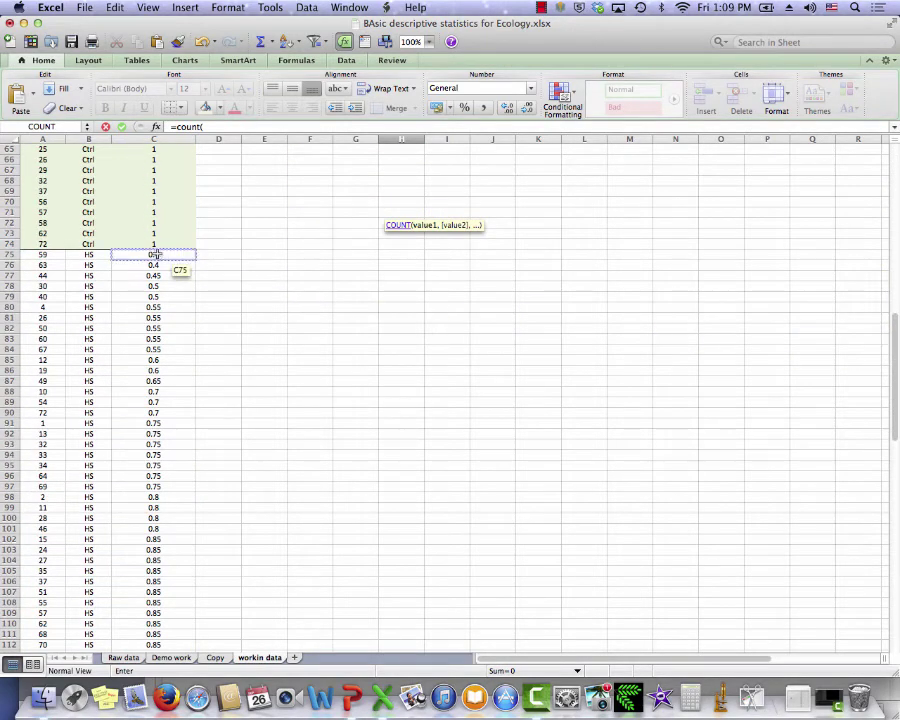
pyautogui.moveTo(156, 257); pyautogui.dragTo(148, 408)
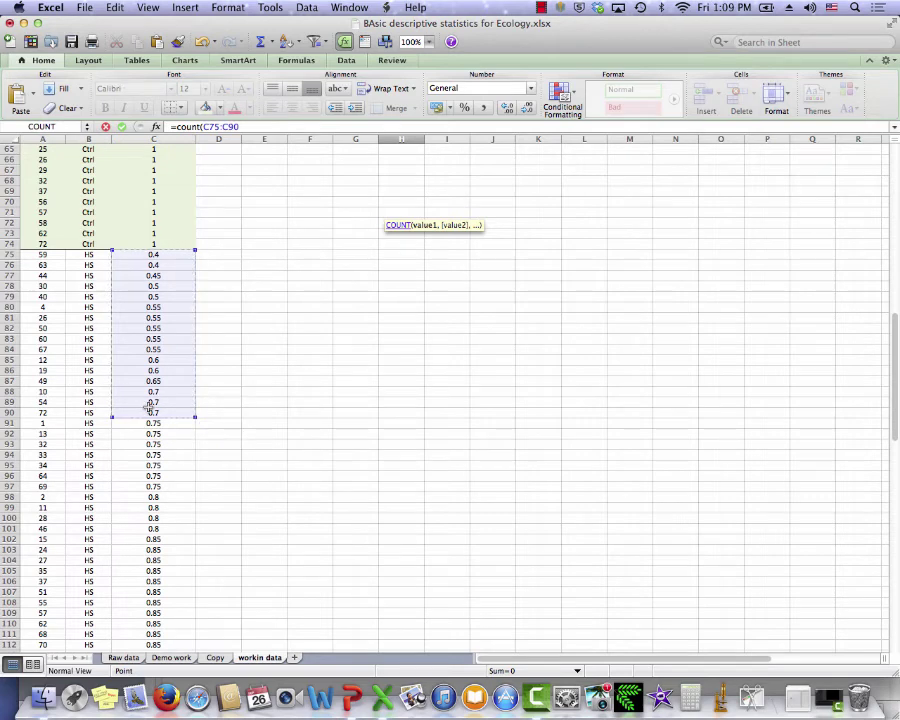
pyautogui.write(')')
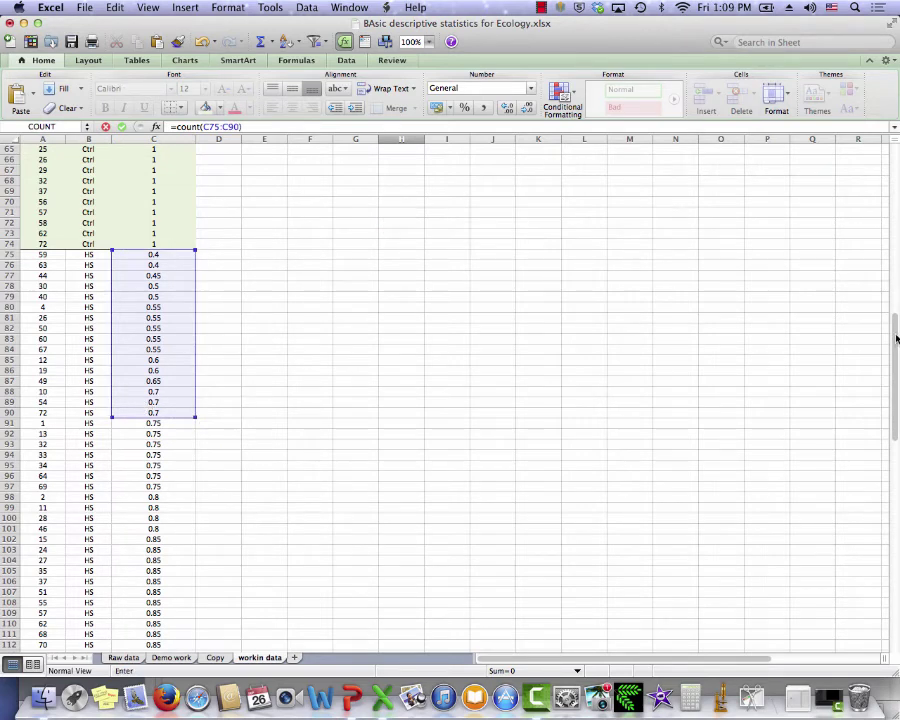
pyautogui.moveTo(897, 338); pyautogui.dragTo(888, 157)
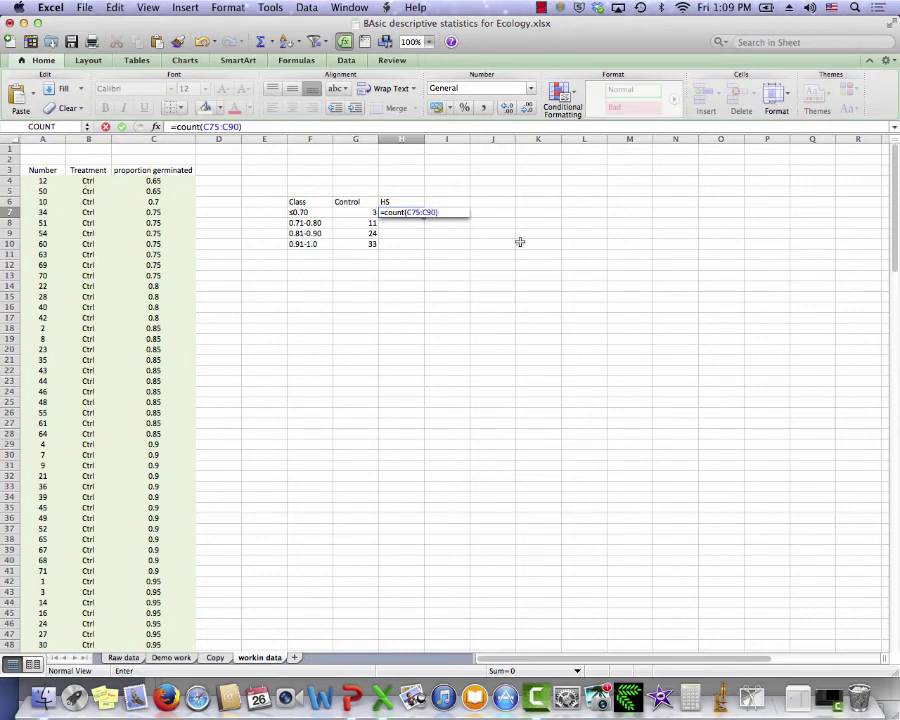
pyautogui.press('Return')
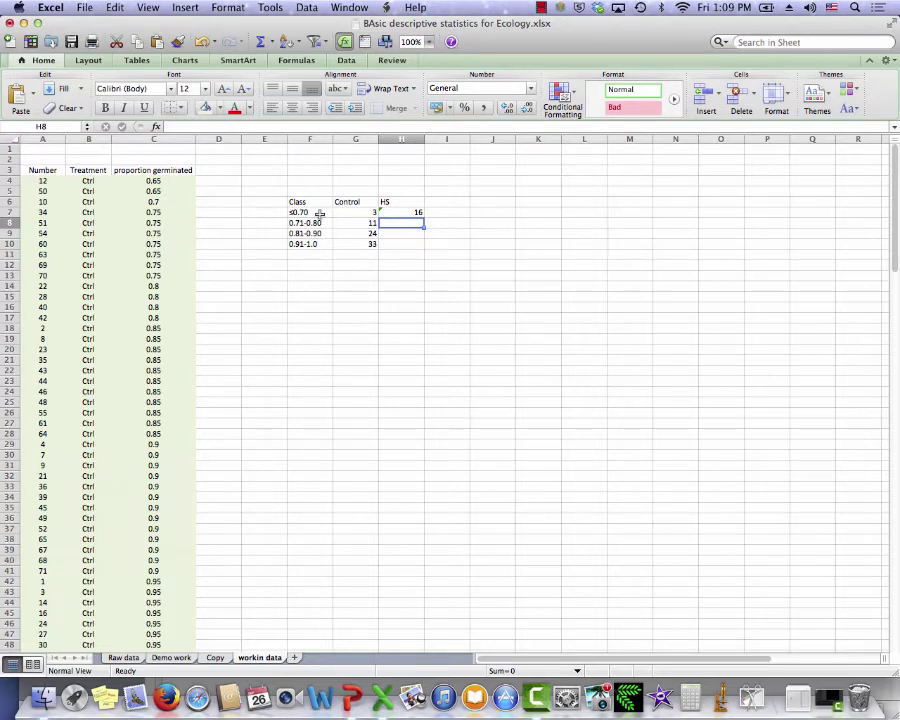
# - Enter =COUNT(C91:C101) in H8, giving an HS count of 11 for 0.71-0.80
pyautogui.write('=count')
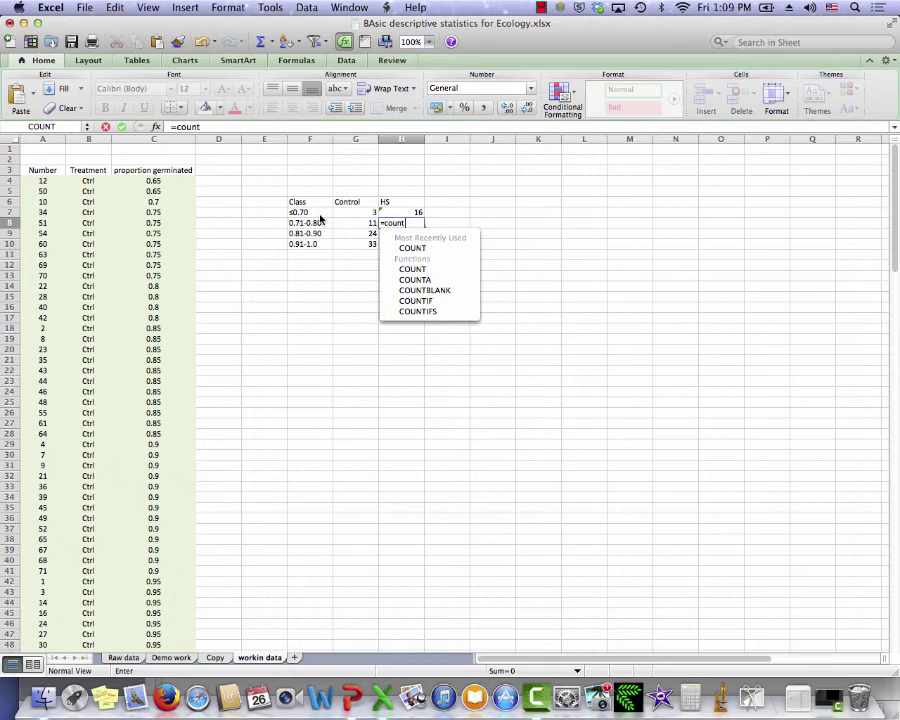
pyautogui.write('(')
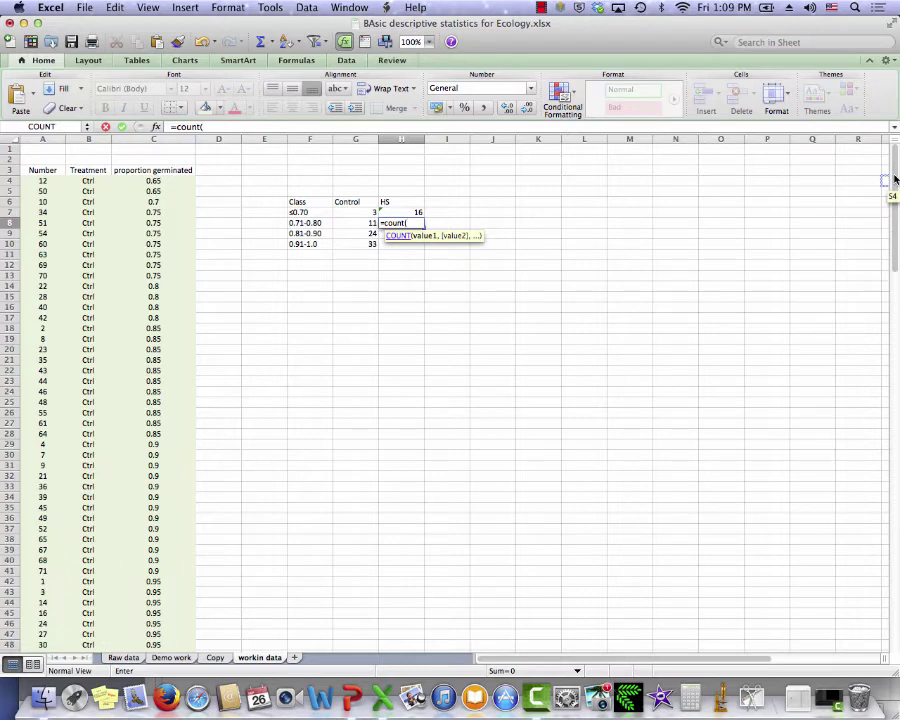
pyautogui.moveTo(895, 178); pyautogui.dragTo(893, 359)
pyautogui.click(119, 292)
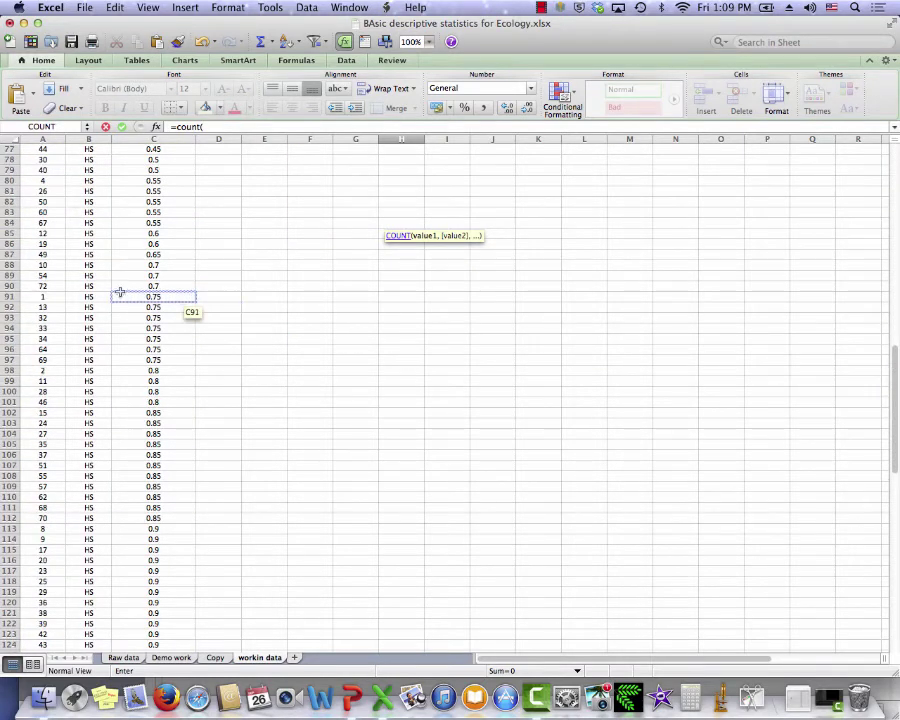
pyautogui.moveTo(119, 292); pyautogui.dragTo(131, 396)
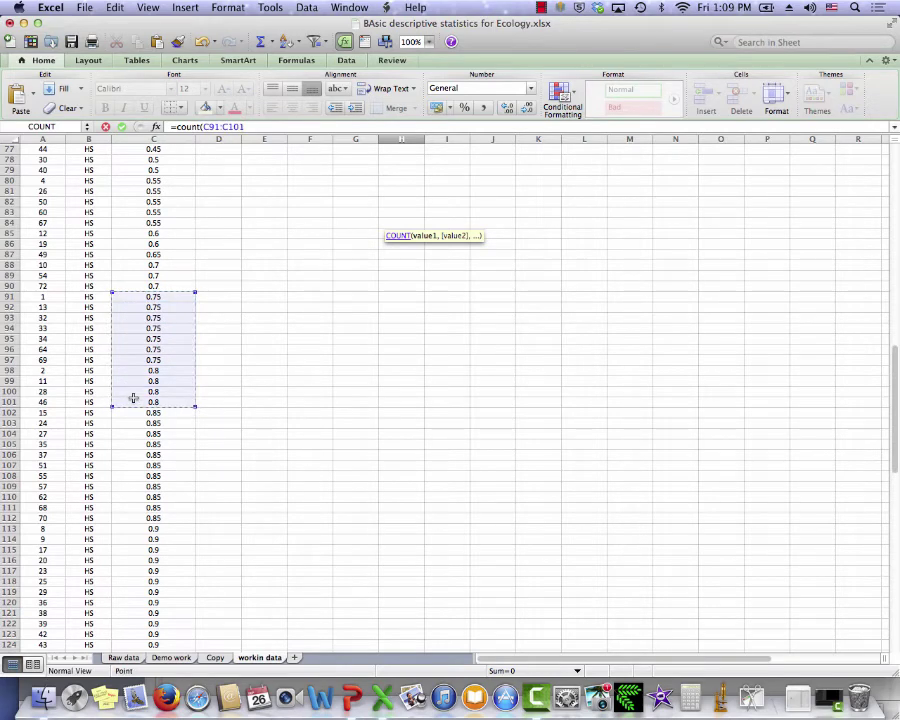
pyautogui.press('Escape')
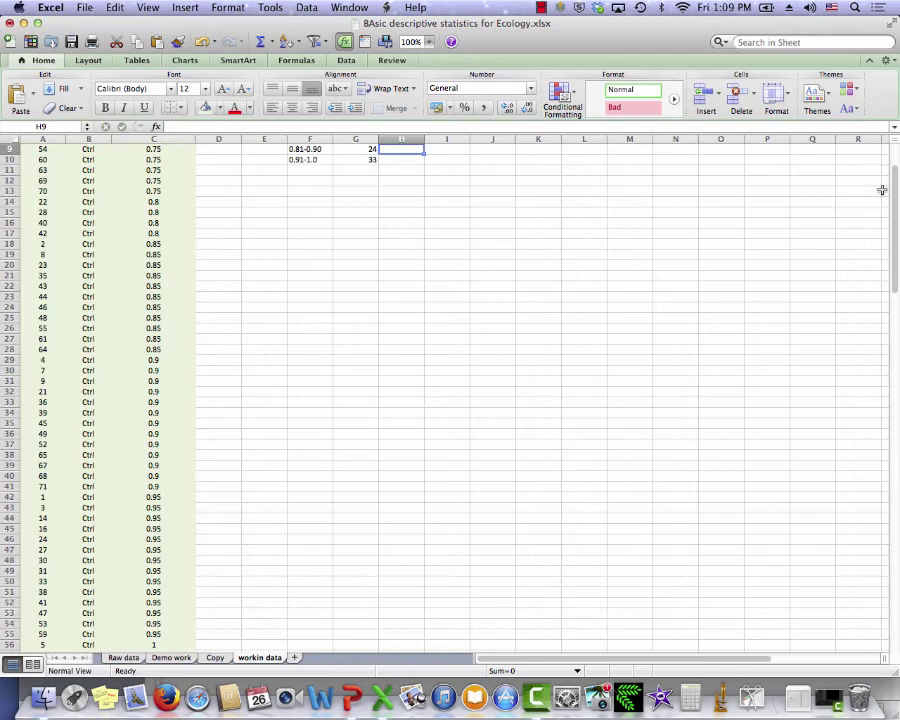
pyautogui.moveTo(895, 193); pyautogui.dragTo(891, 185)
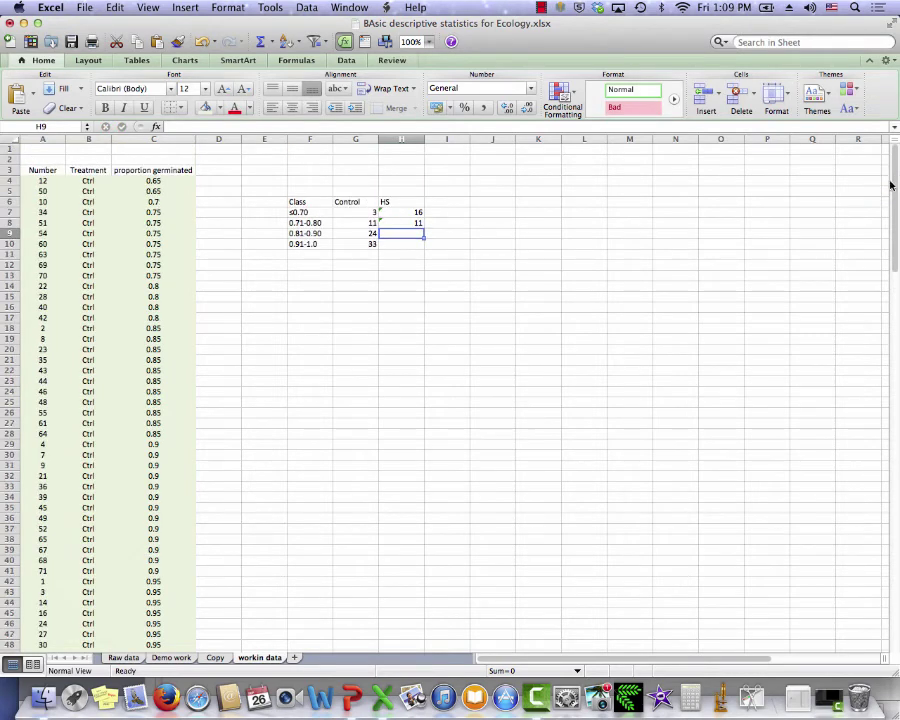
# - Enter =COUNT(C102:C129) in H9, giving an HS count of 28 for 0.81-0.90
pyautogui.write('=count')
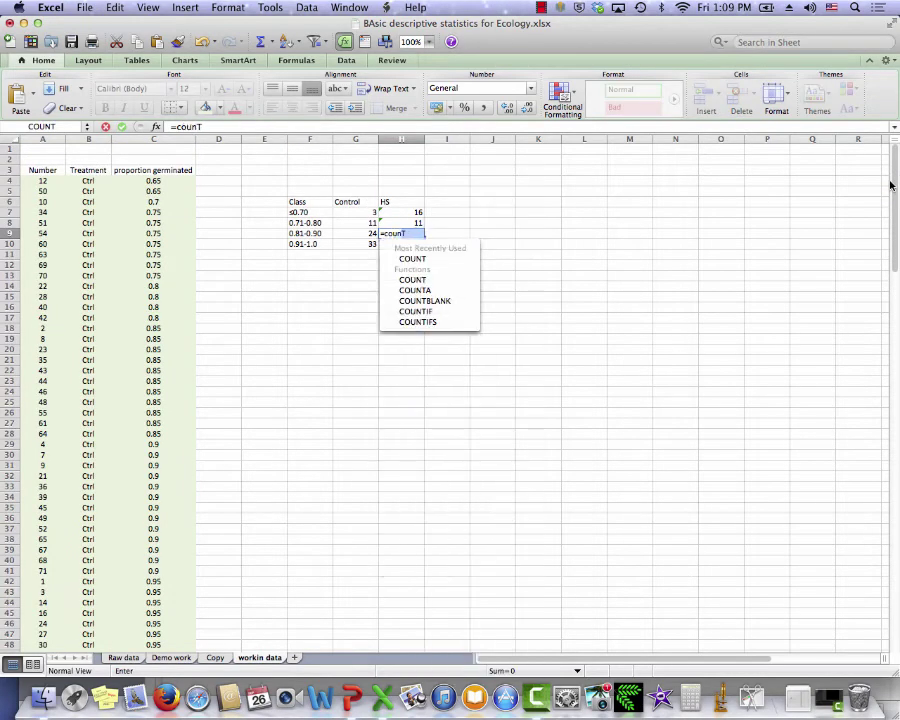
pyautogui.write('(')
pyautogui.click(868, 183)
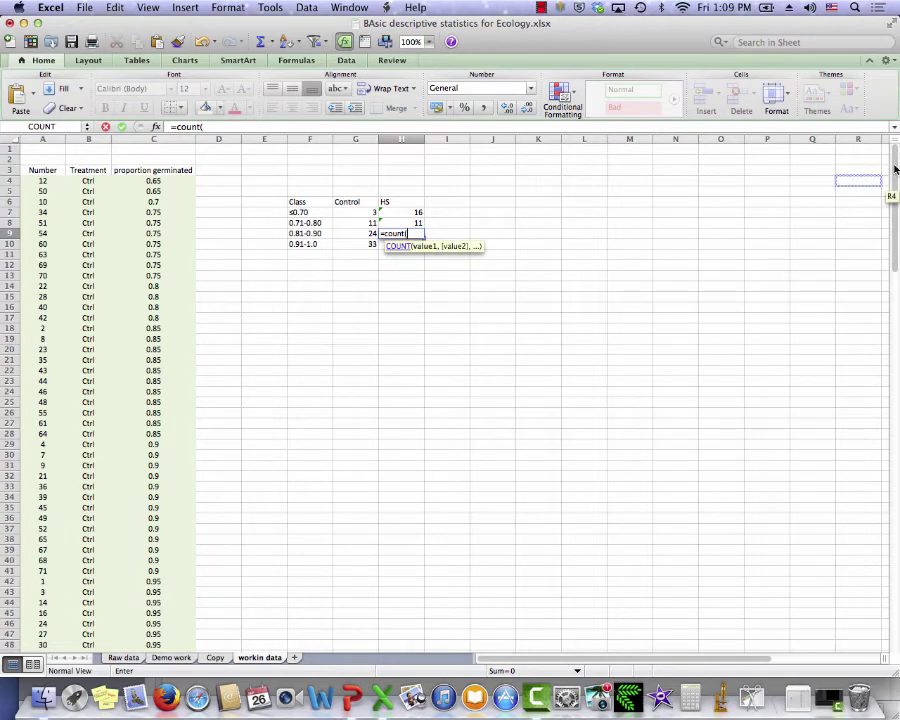
pyautogui.moveTo(896, 170); pyautogui.dragTo(896, 354)
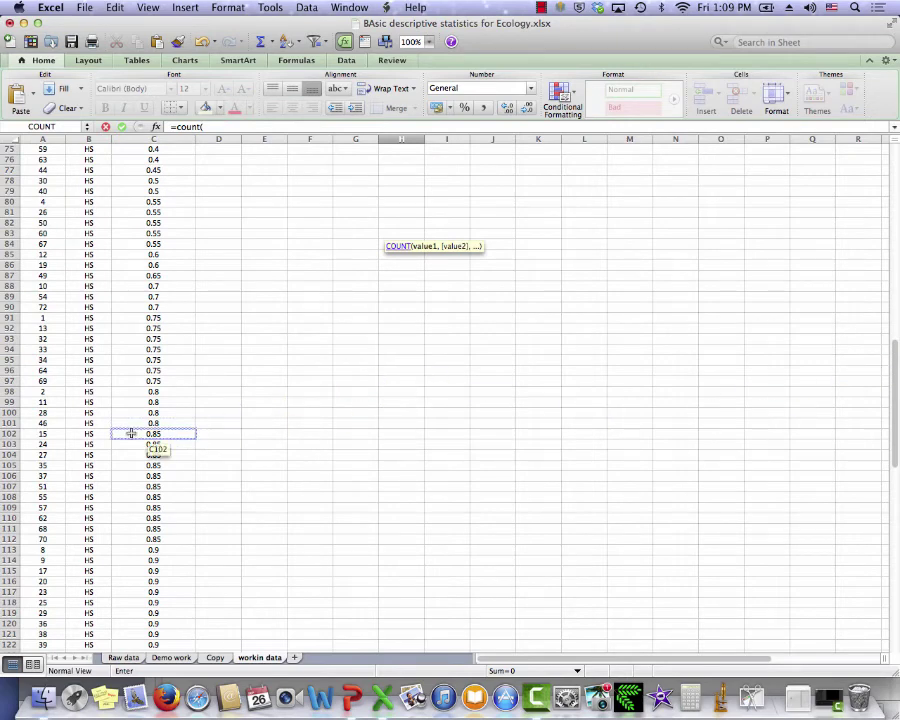
pyautogui.moveTo(129, 430); pyautogui.dragTo(145, 549)
pyautogui.press('Tab')
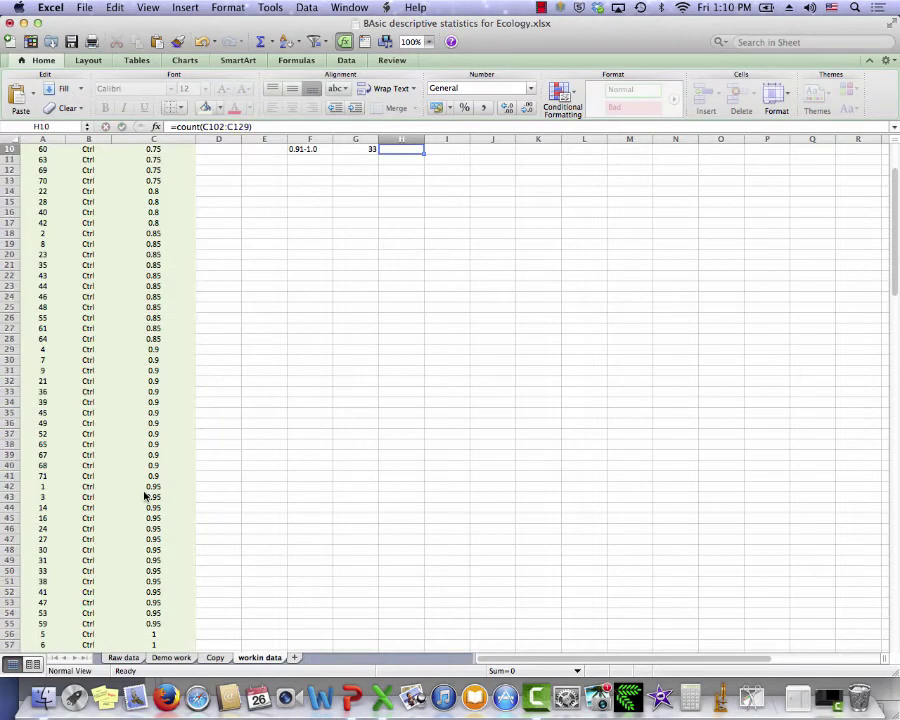
pyautogui.moveTo(897, 257); pyautogui.dragTo(882, 230)
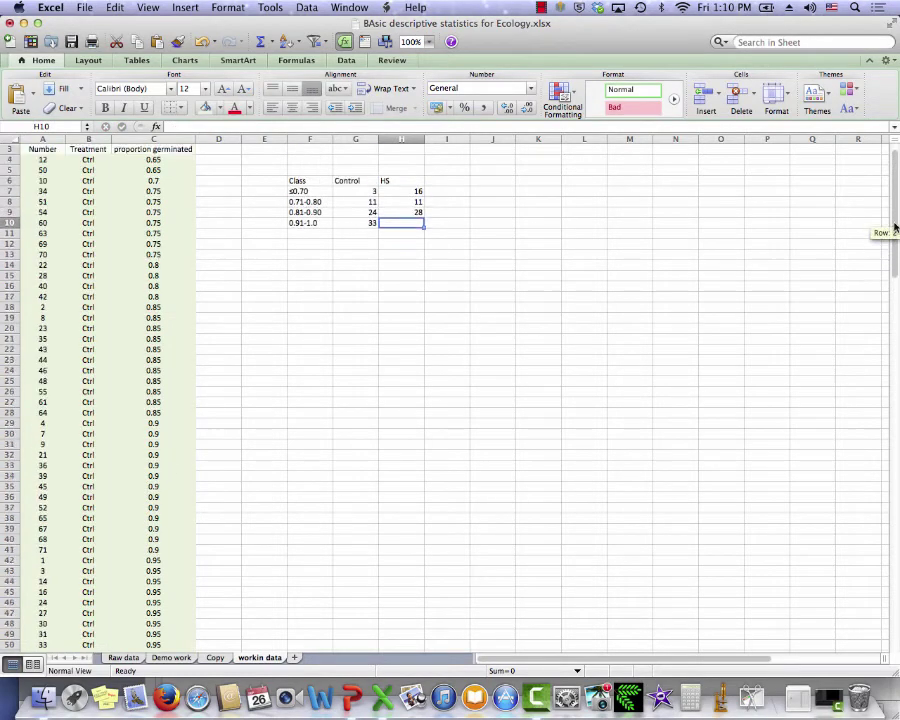
# - Enter =COUNT(C130:C145) in H10, giving an HS count of 16 for 0.91-1.0
pyautogui.write('=')
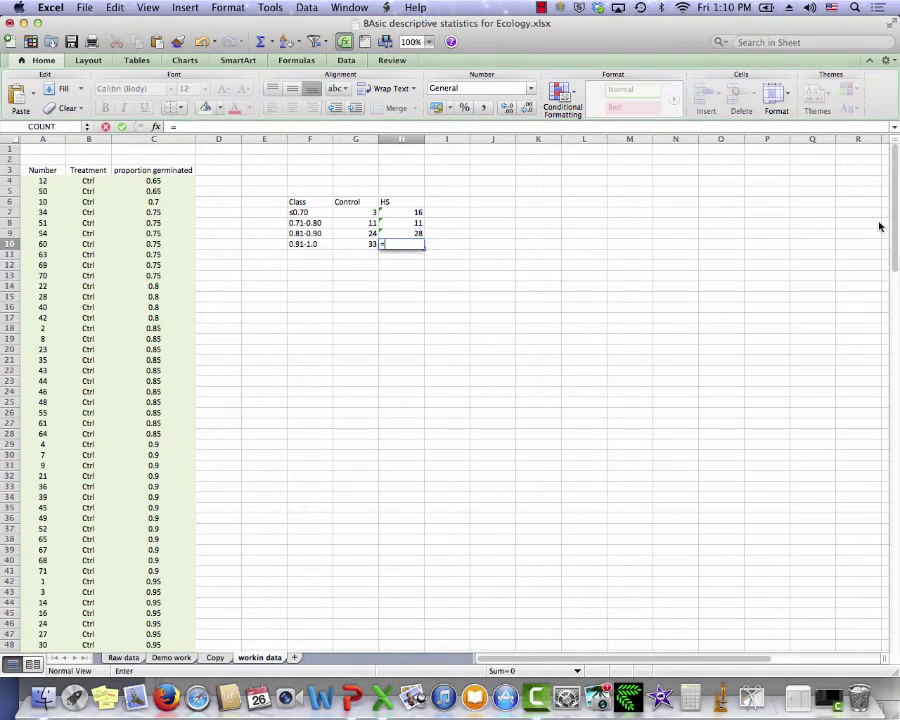
pyautogui.write('count(')
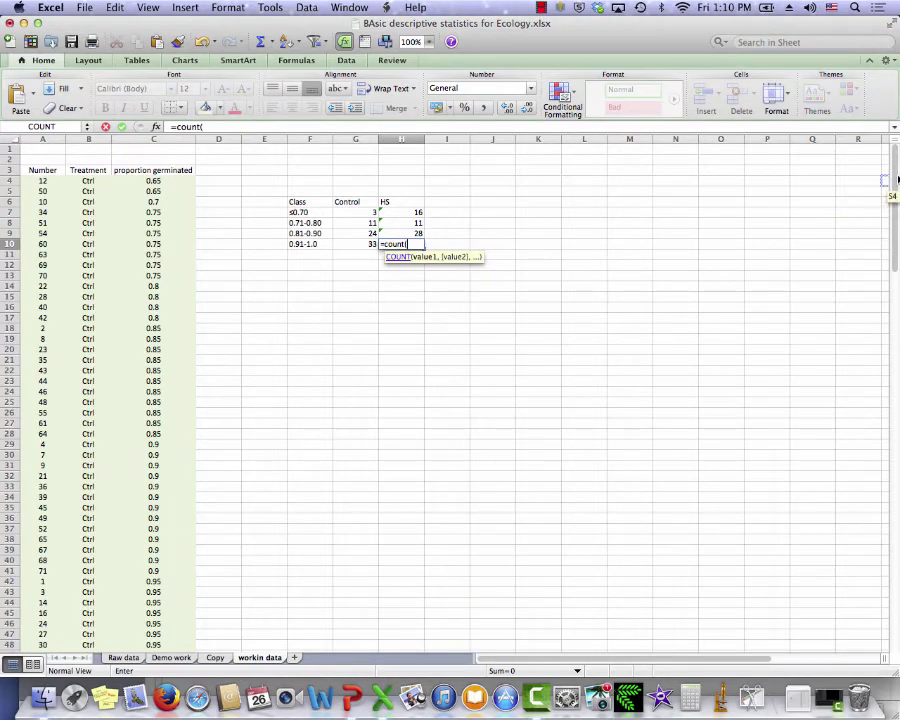
pyautogui.moveTo(893, 180); pyautogui.dragTo(893, 450)
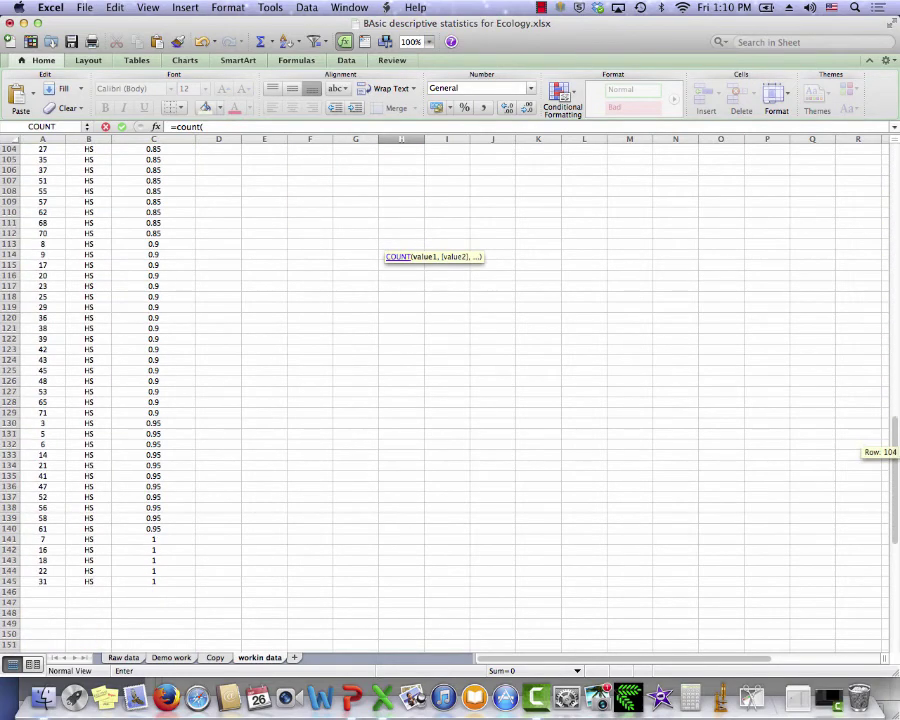
pyautogui.click(257, 481)
pyautogui.moveTo(129, 424); pyautogui.dragTo(138, 578)
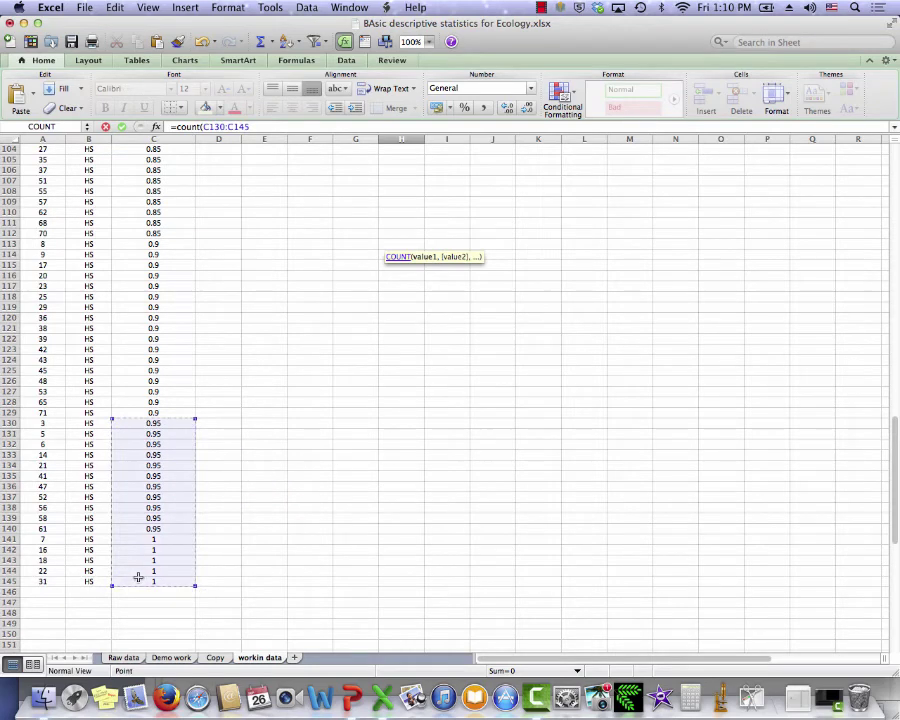
pyautogui.press('Return')
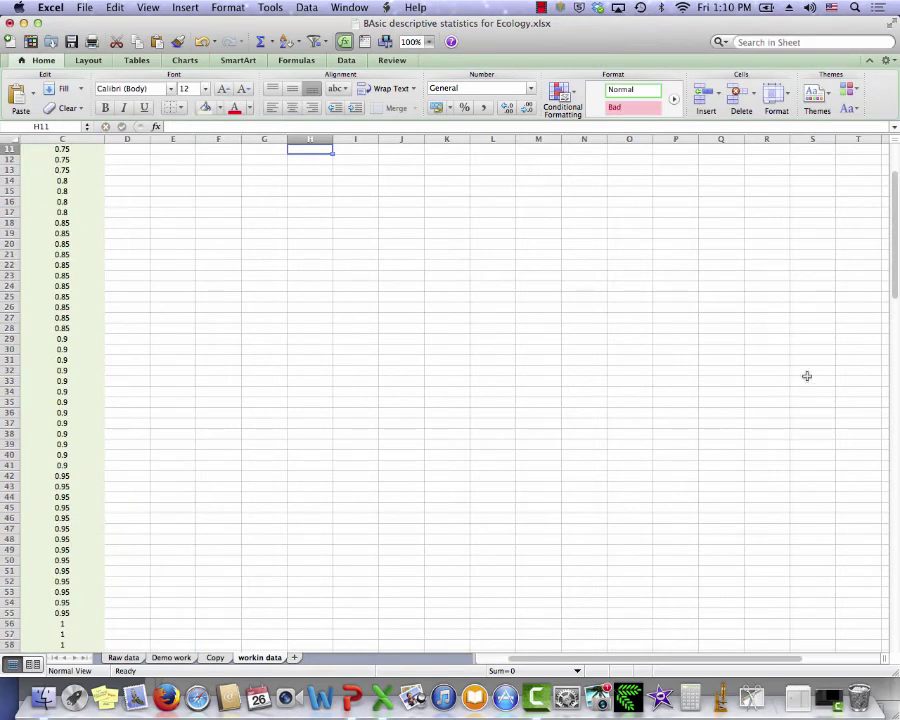
pyautogui.moveTo(890, 280); pyautogui.dragTo(886, 222)
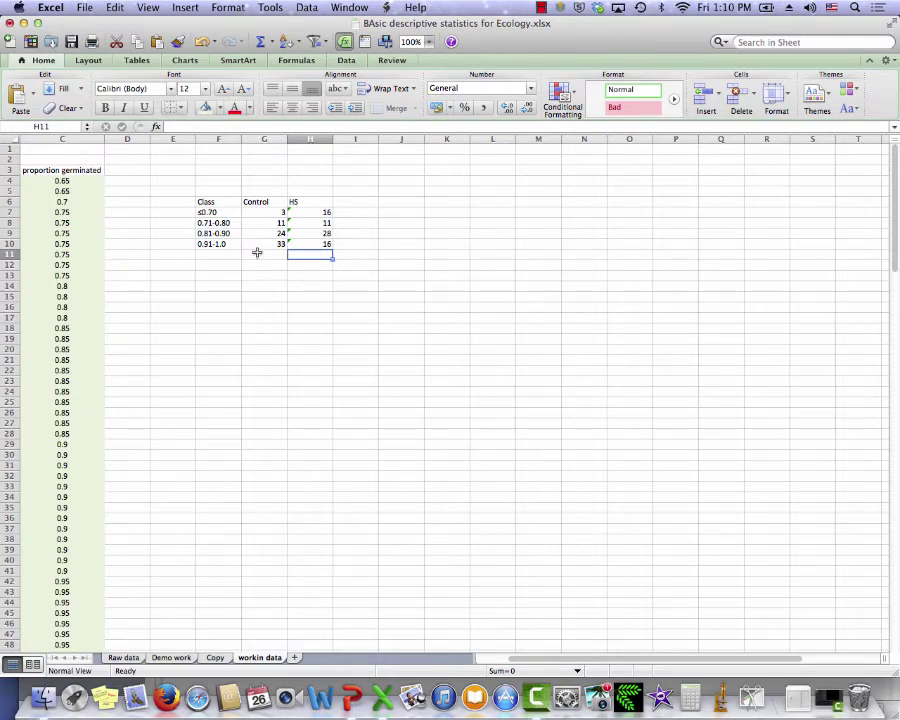
# - Insert a clustered column chart from the Class, Control and HS table F6:H10
pyautogui.moveTo(225, 203); pyautogui.dragTo(326, 245)
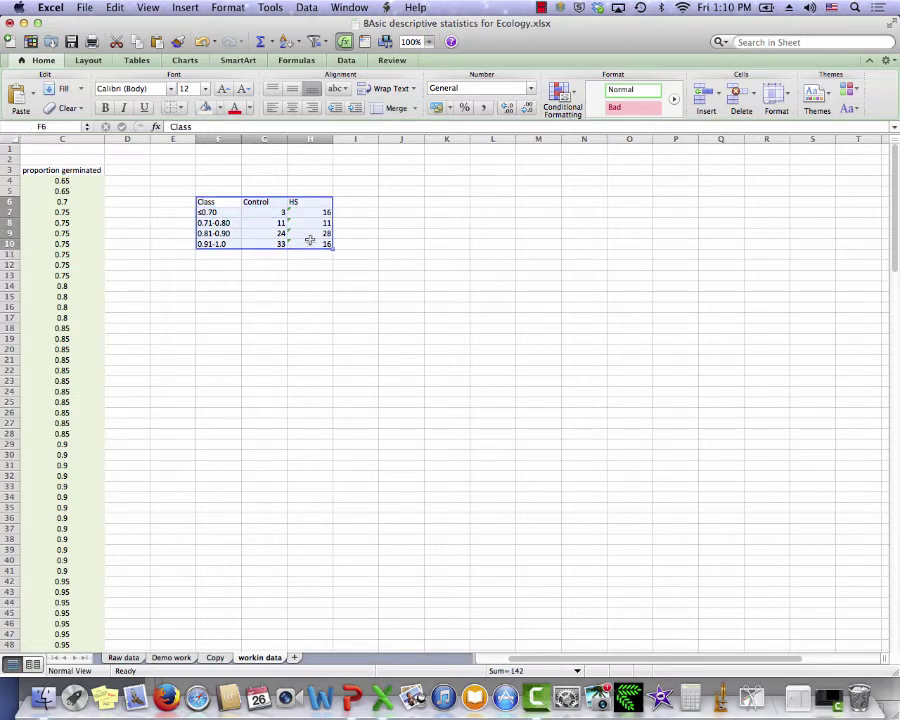
pyautogui.click(186, 8)
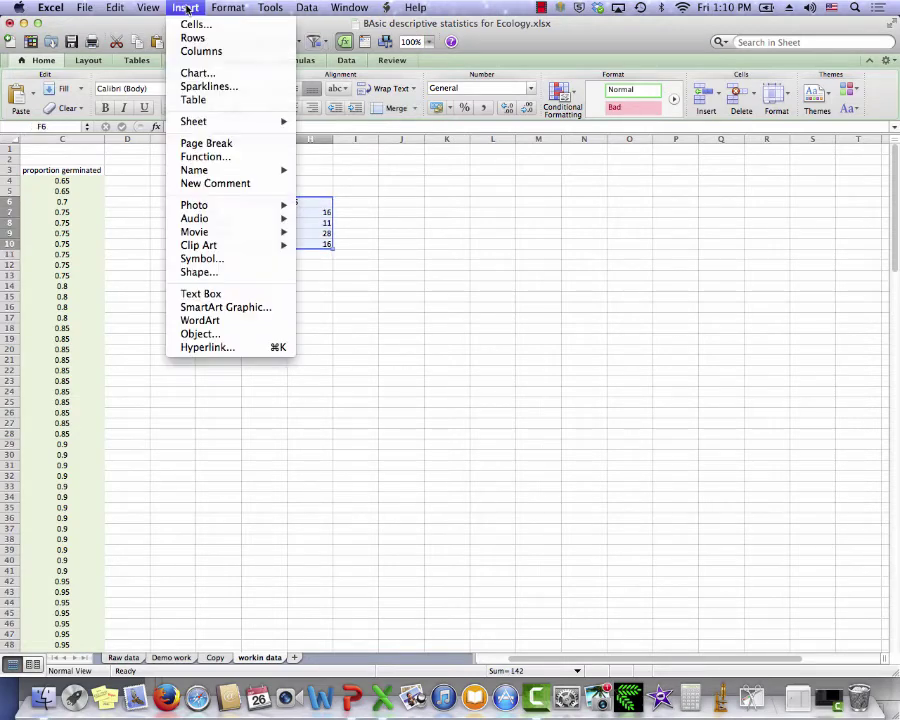
pyautogui.click(198, 72)
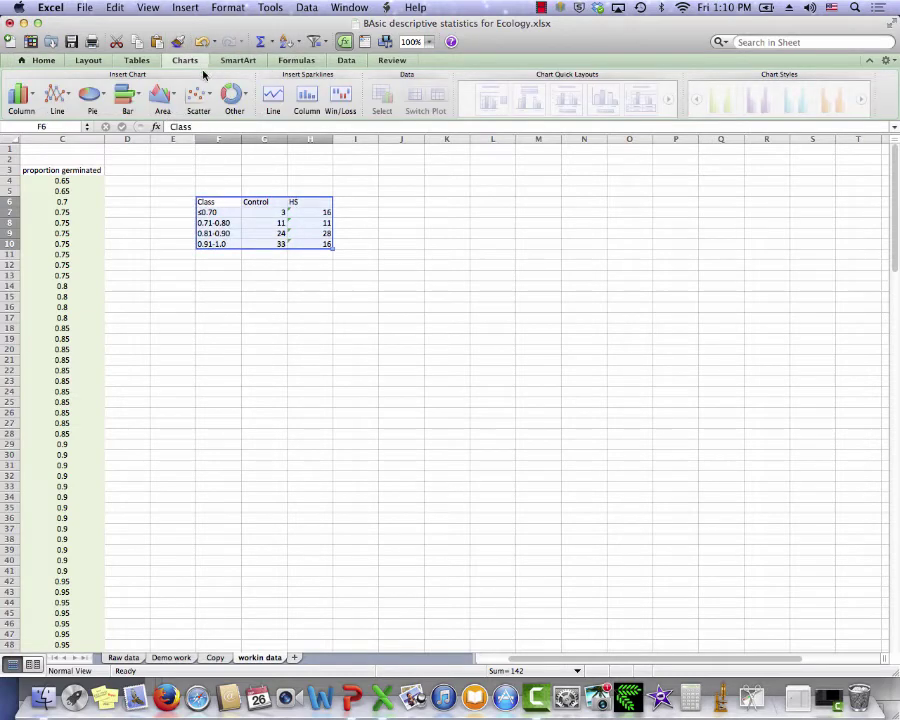
pyautogui.click(30, 95)
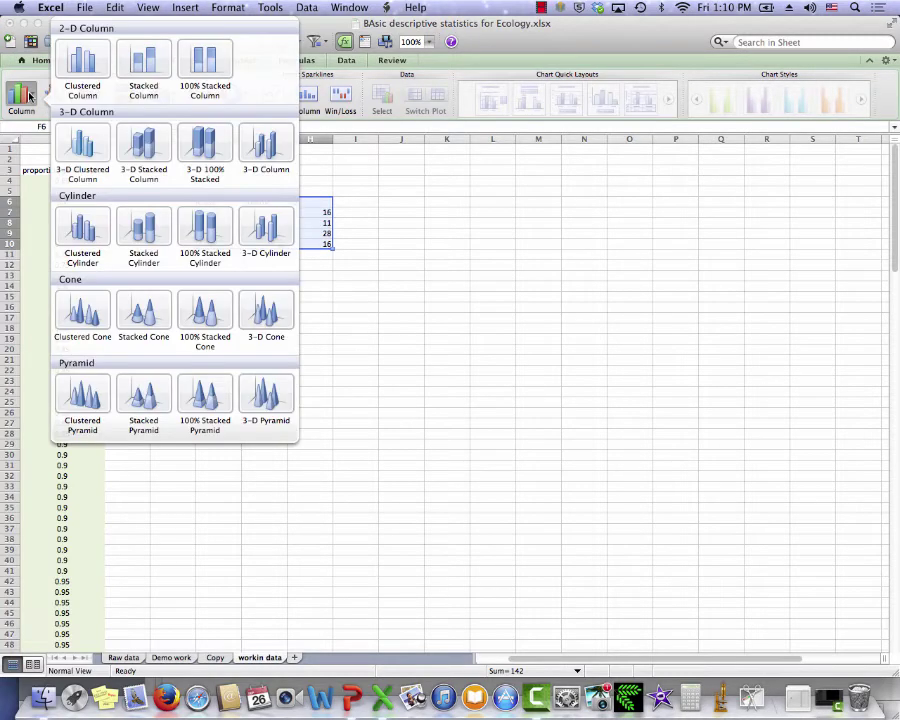
pyautogui.click(80, 68)
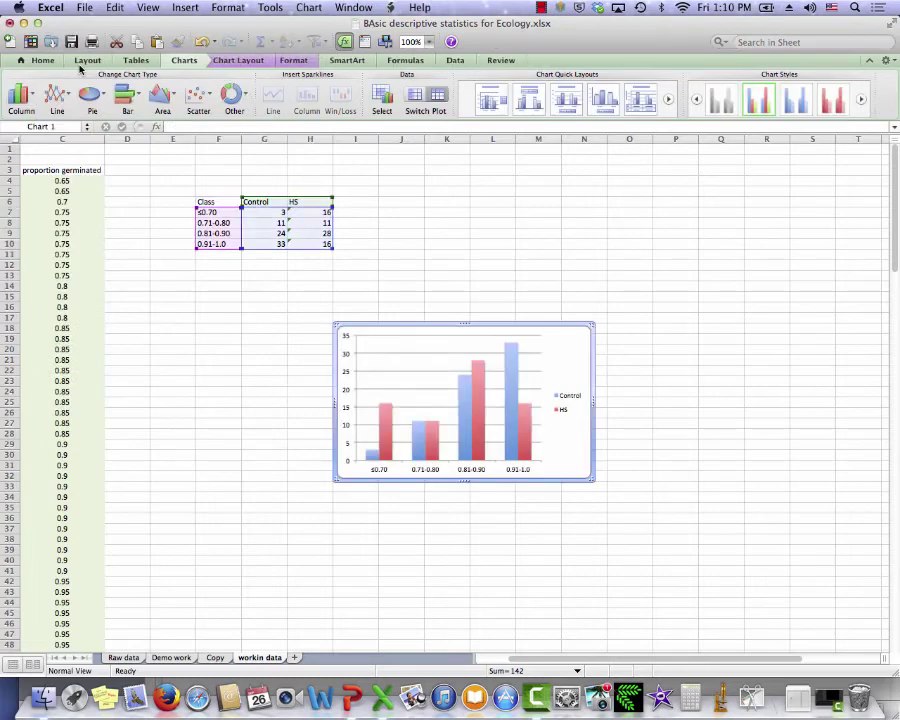
# - Move the chart up beside the frequency table and delete its gridlines
pyautogui.moveTo(436, 326); pyautogui.dragTo(456, 165)
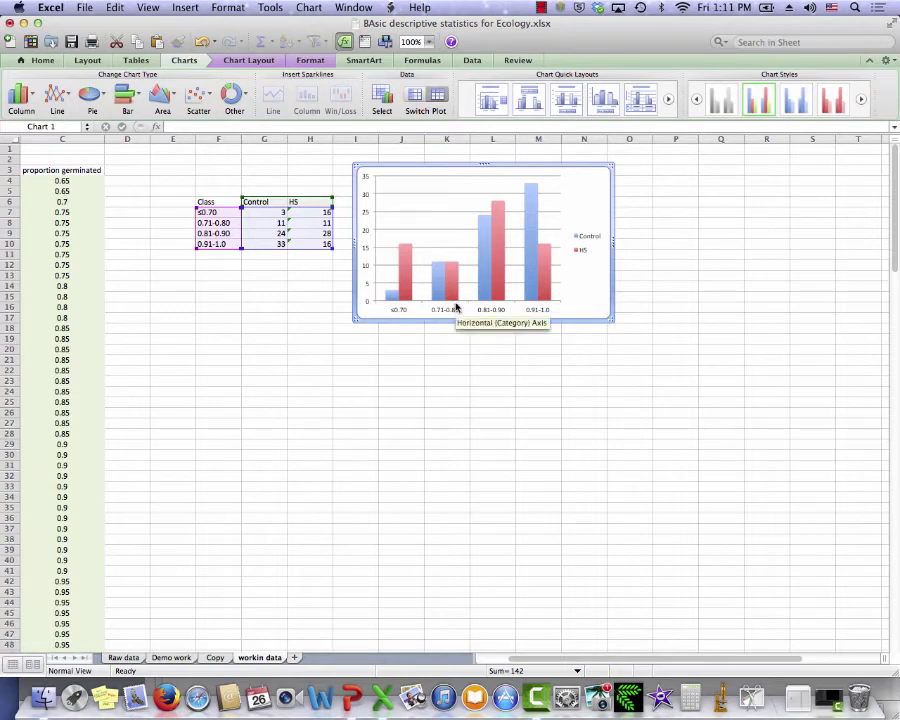
pyautogui.click(452, 213)
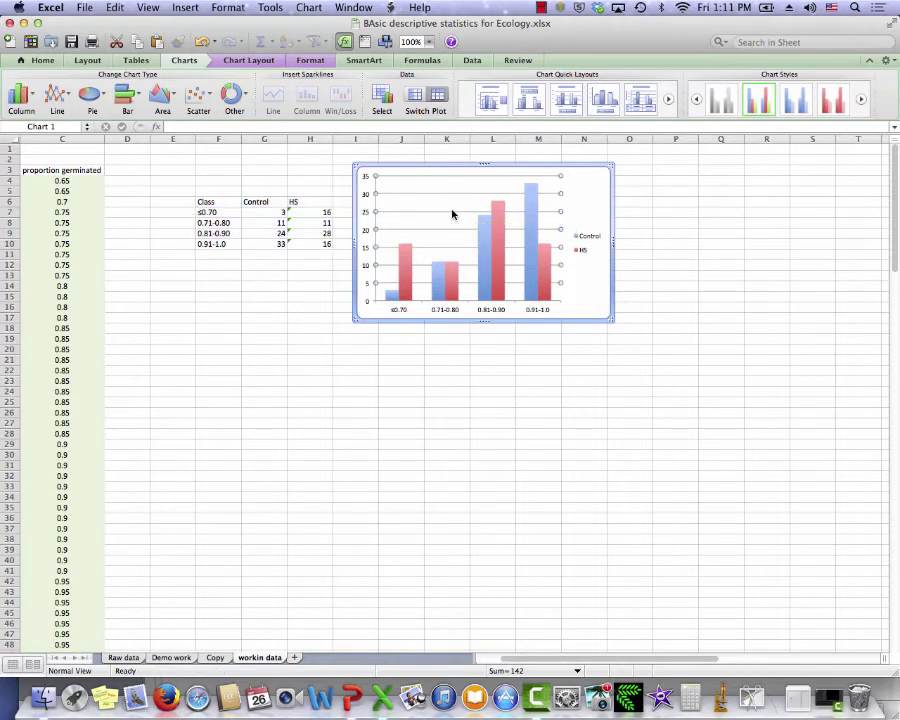
pyautogui.press('Delete')
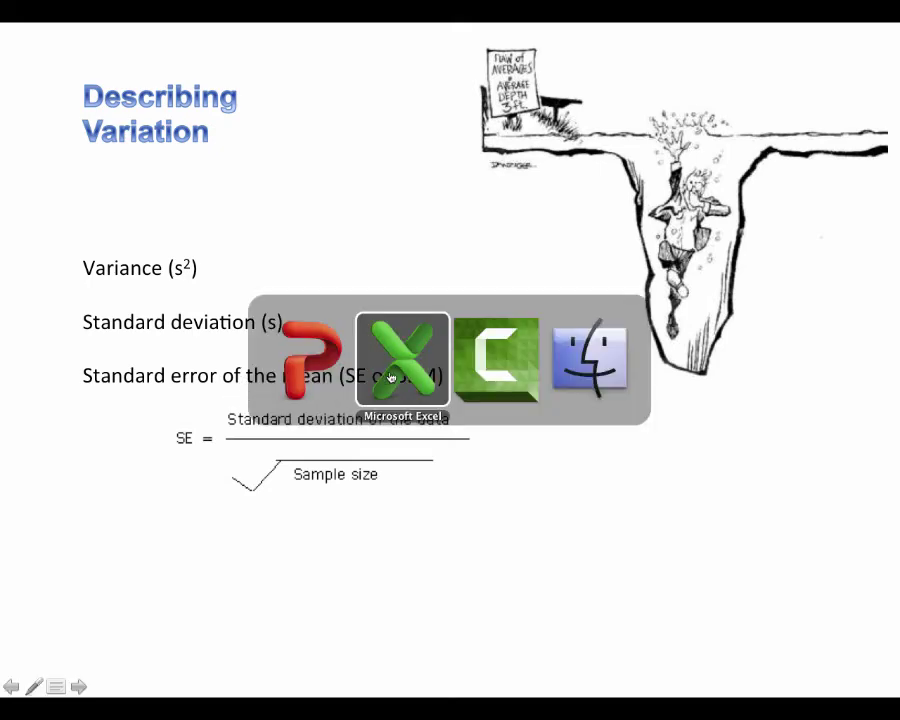
# - In the Excel workbook, enter the headers Control and HS in F21:G21
pyautogui.click(389, 377)
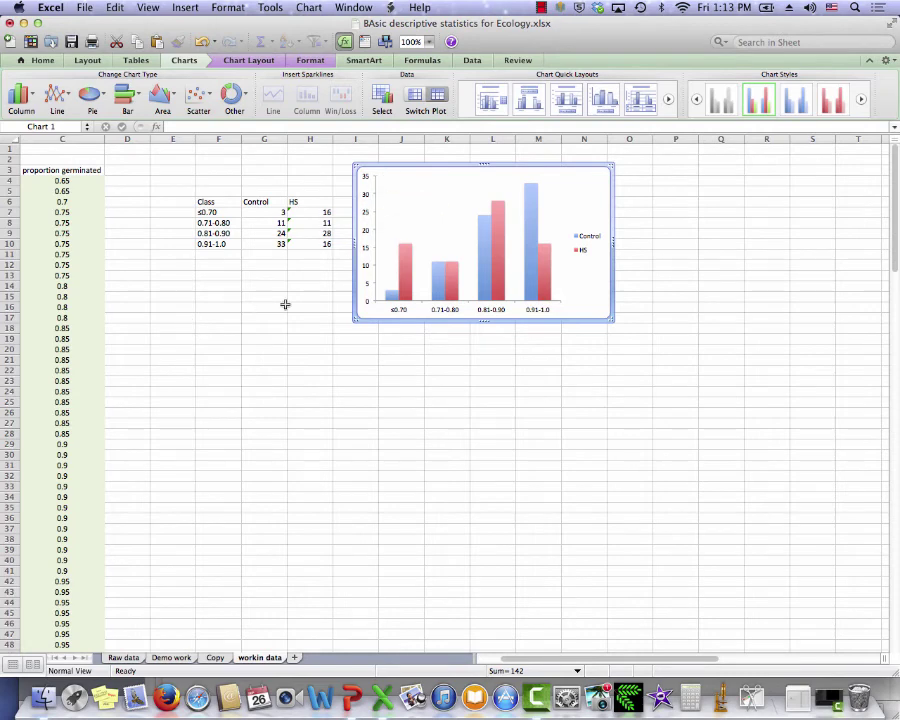
pyautogui.click(215, 361)
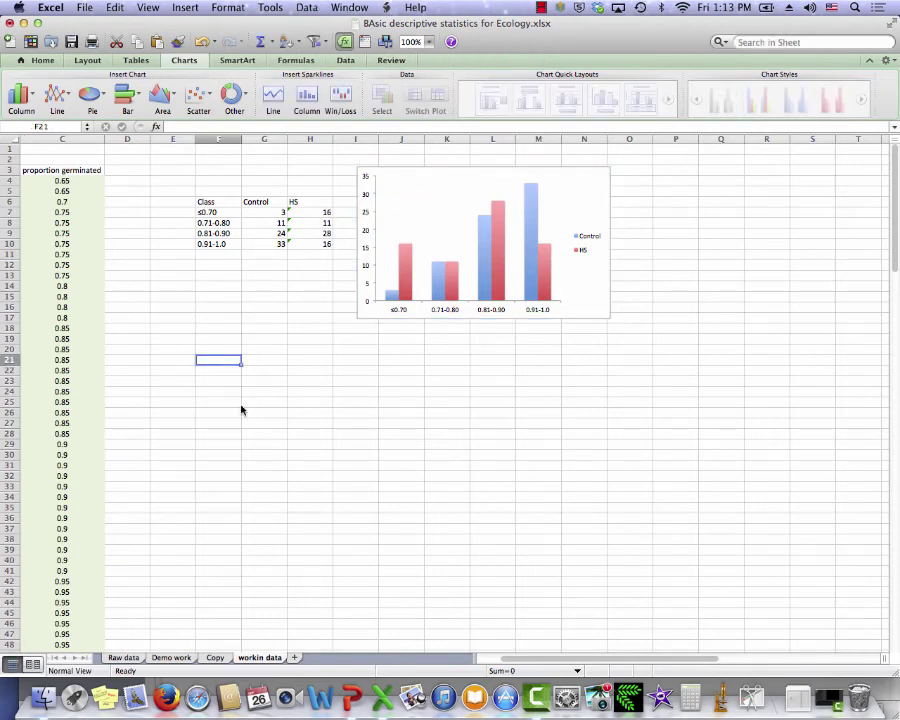
pyautogui.write('Control')
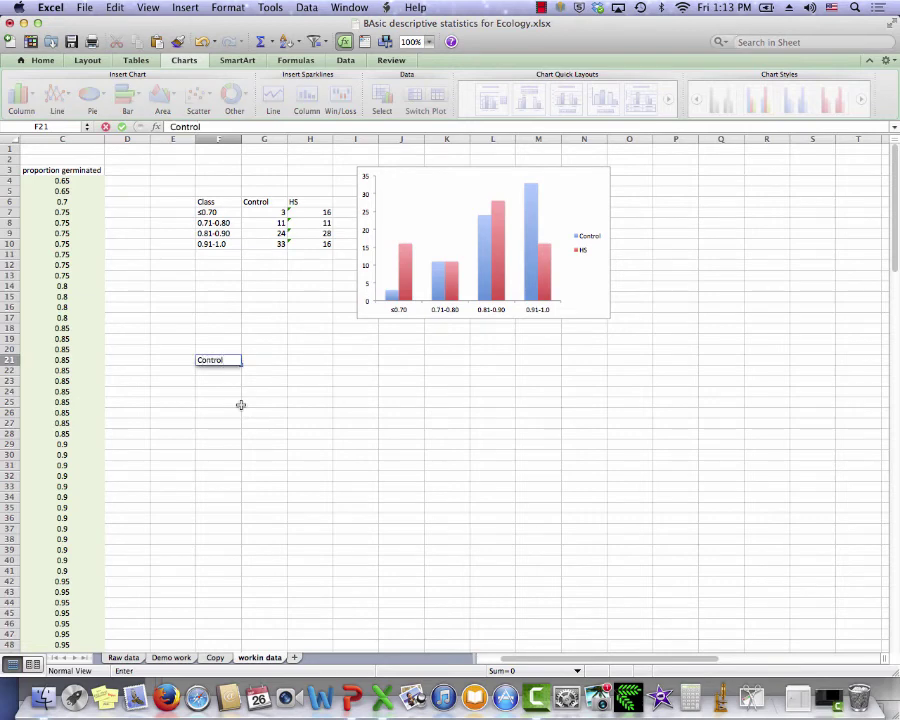
pyautogui.press('Tab')
pyautogui.write('H5')
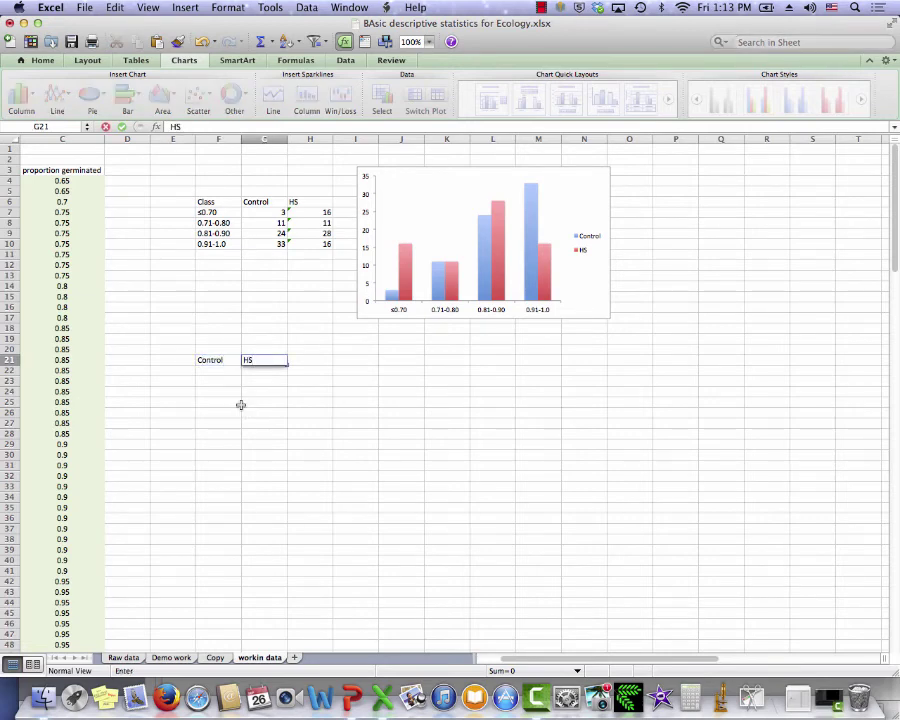
# - Add the row labels Mean and Variance in E22:E23
pyautogui.click(176, 371)
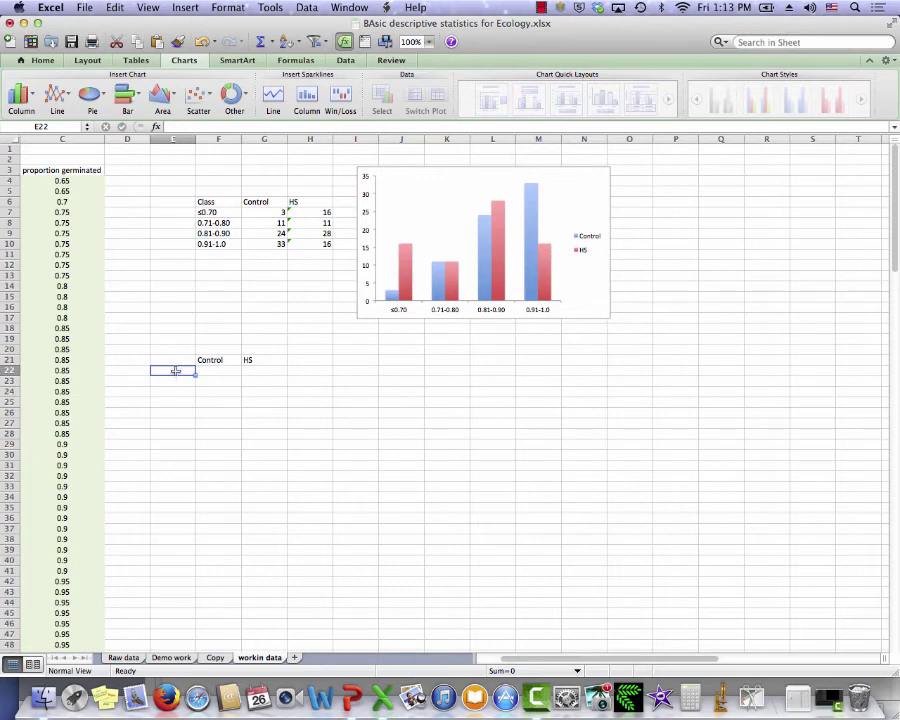
pyautogui.write('Mean')
pyautogui.press('Tab')
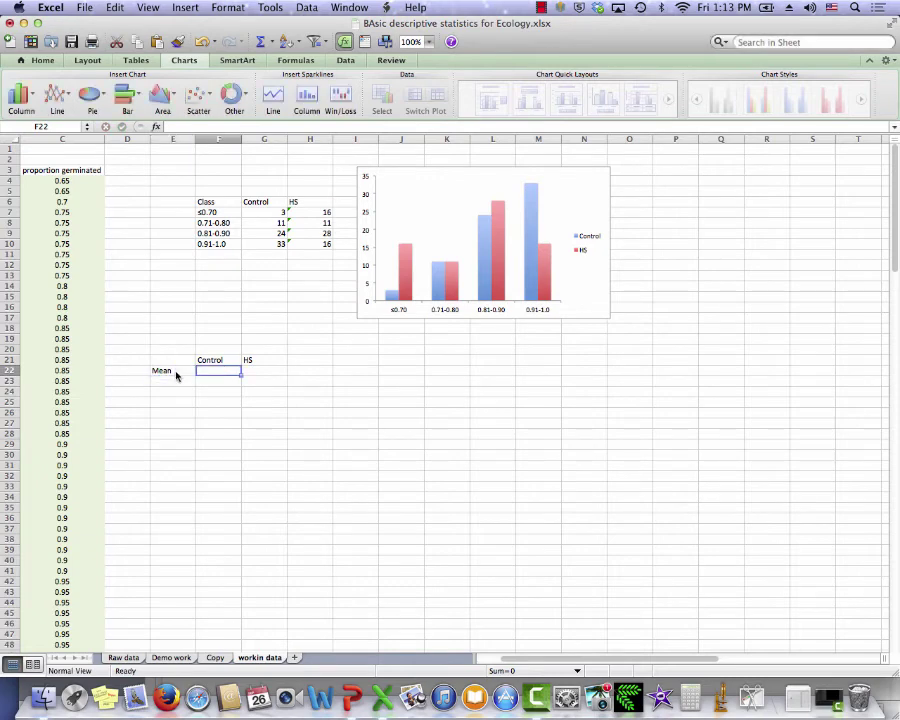
pyautogui.click(172, 379)
pyautogui.write('Va')
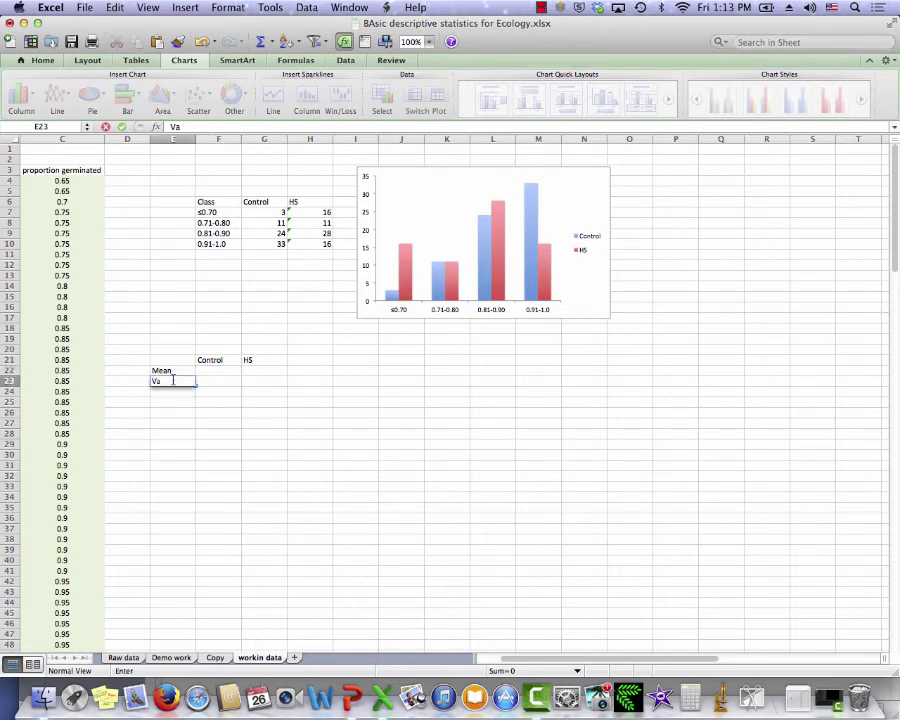
pyautogui.write('riance')
pyautogui.click(172, 391)
# - Add the row labels Standard Deviation, Sample Size and Stand. Error below them
pyautogui.write('S')
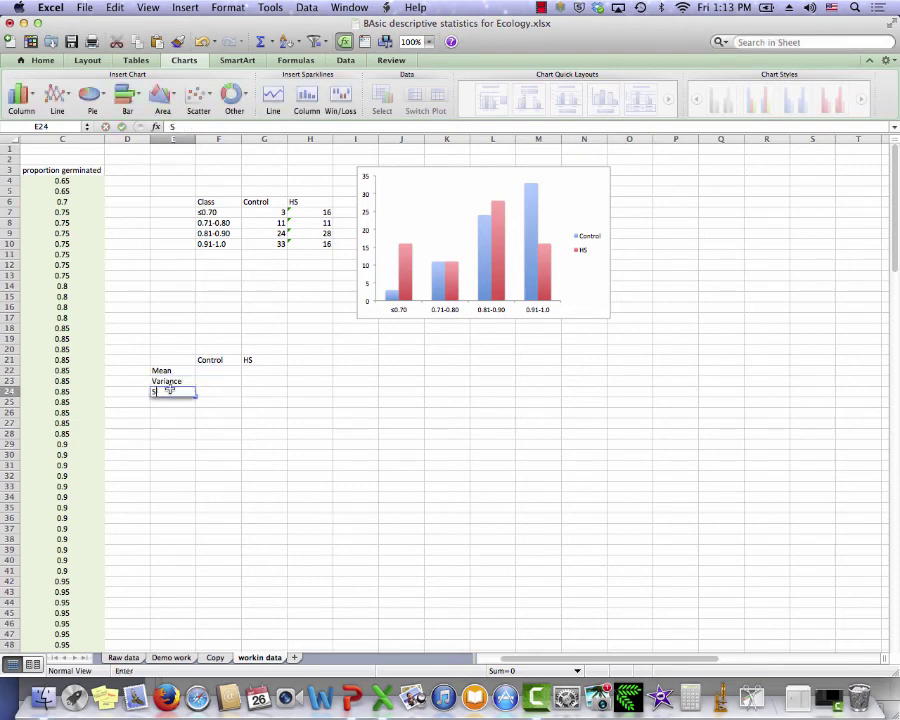
pyautogui.write('tadn')
pyautogui.press('BackSpace')
pyautogui.press('BackSpace')
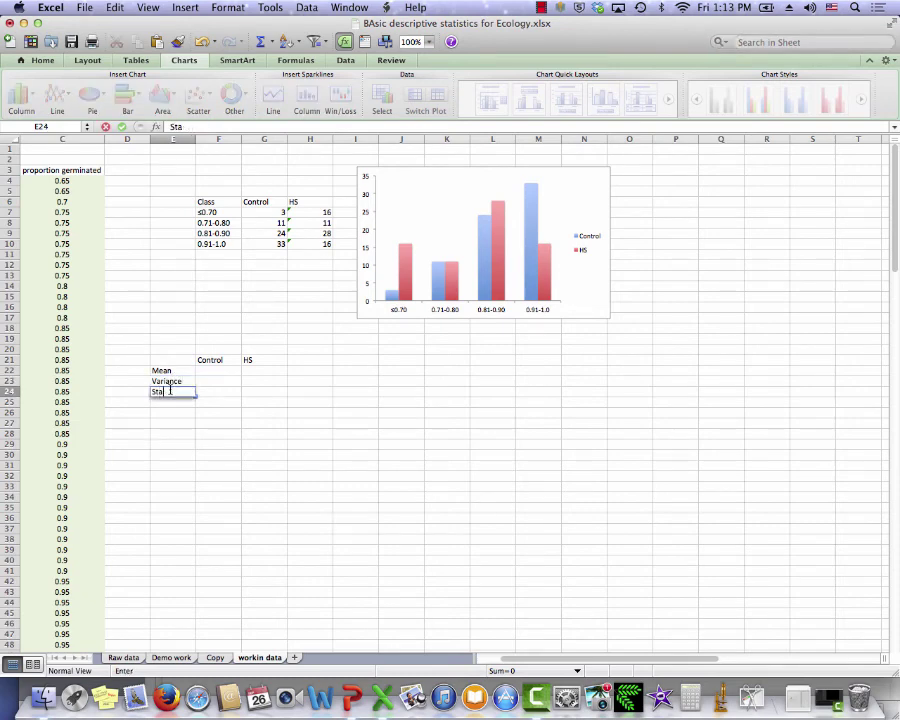
pyautogui.write('ndard Deviation')
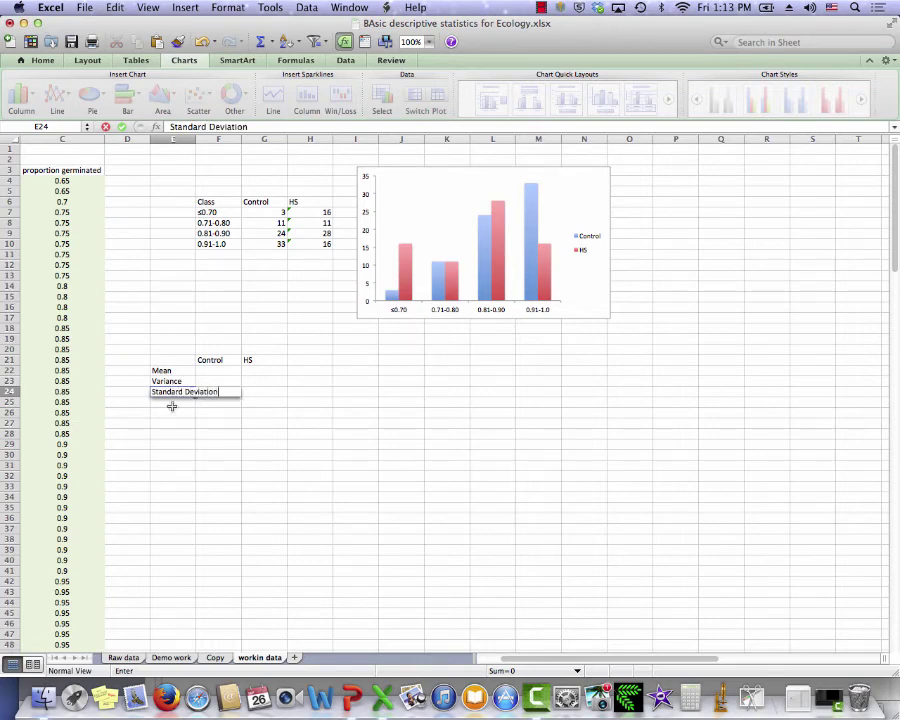
pyautogui.press('Return')
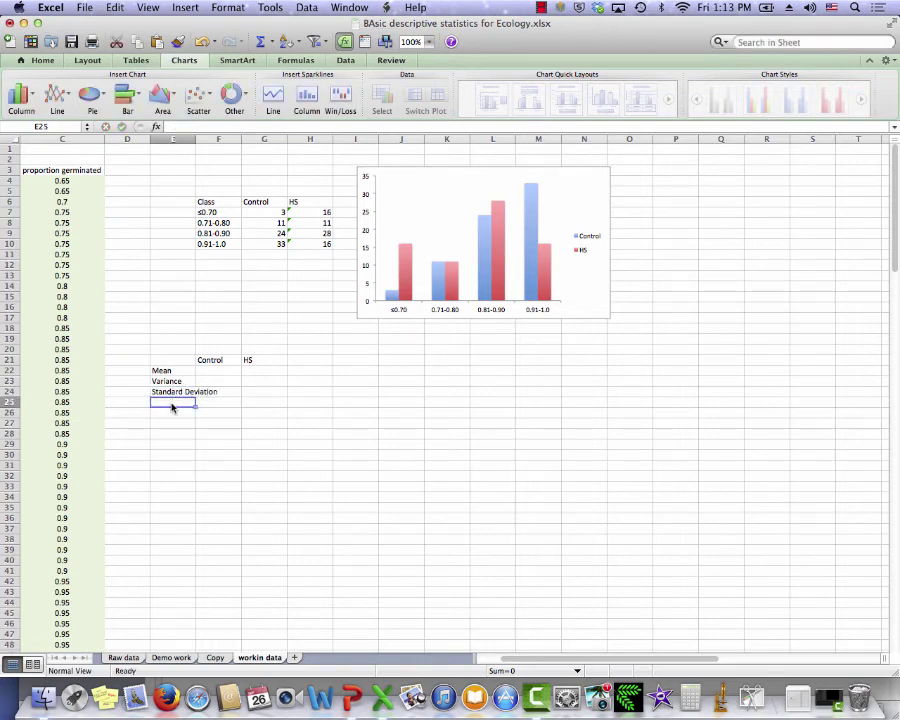
pyautogui.write('Sample')
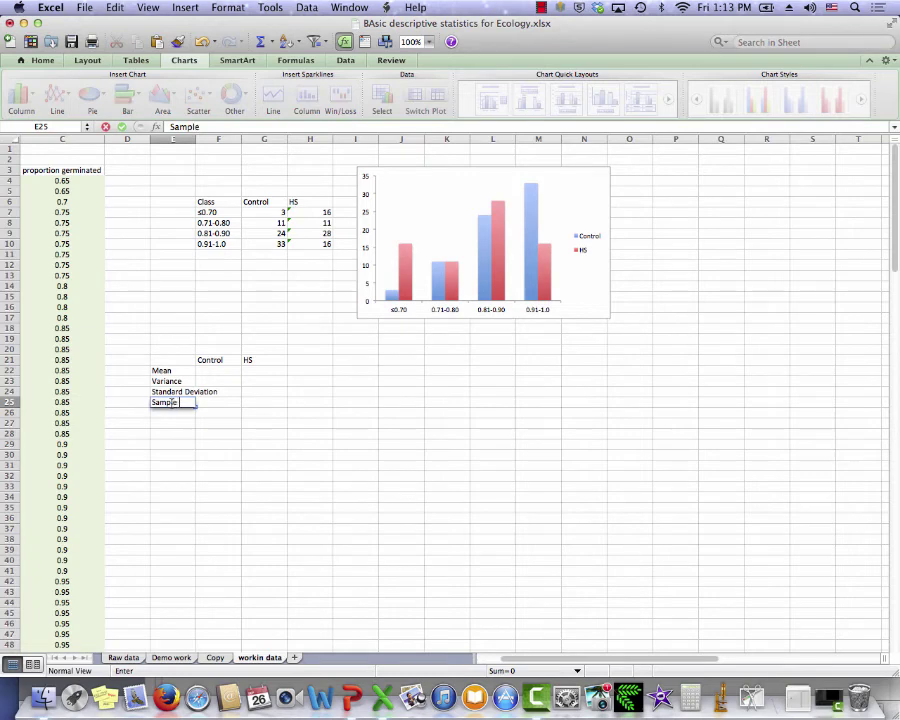
pyautogui.write(' Size')
pyautogui.press('Return')
pyautogui.write('S')
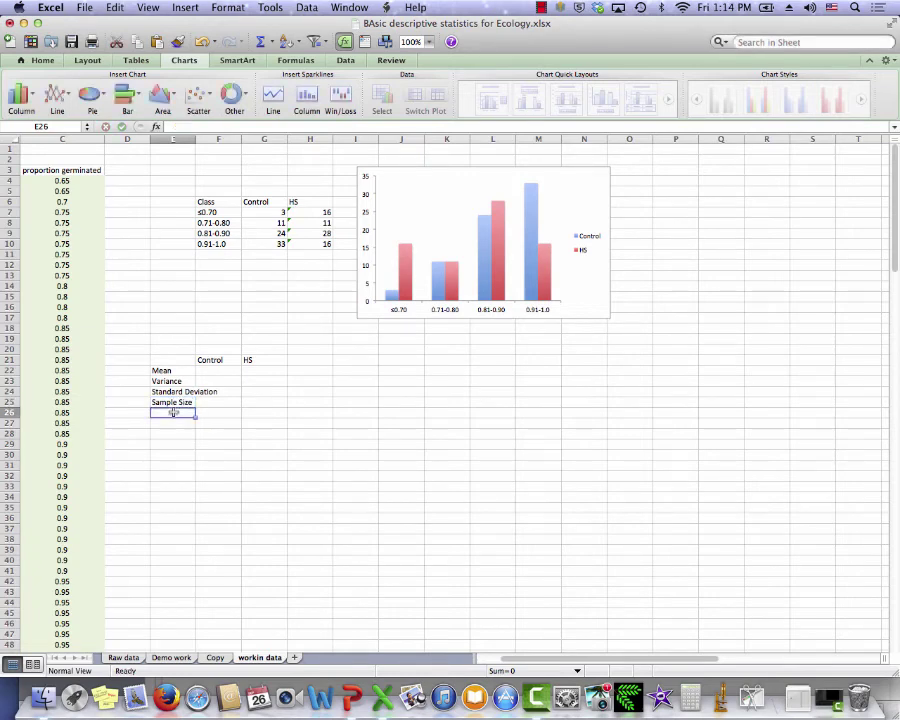
pyautogui.write('tan')
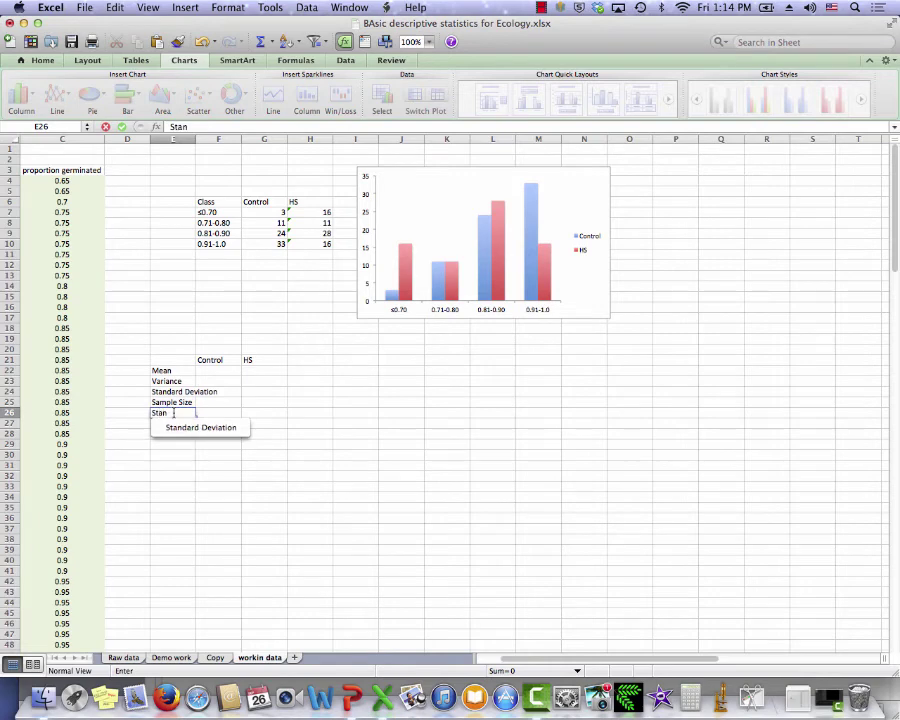
pyautogui.write('d.')
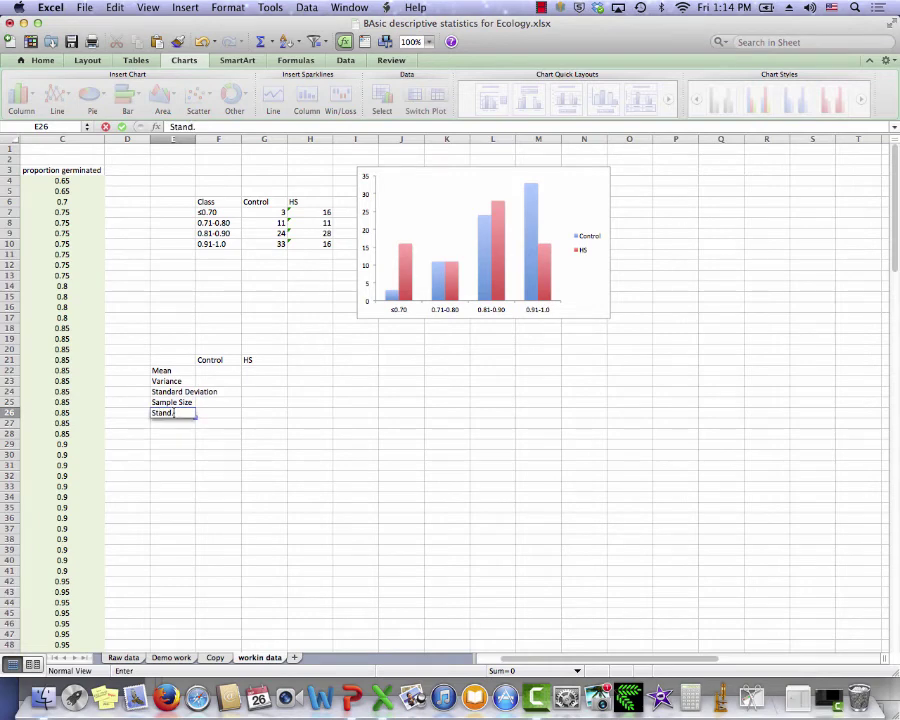
pyautogui.write(' Error')
# - Autofit column E, then enter =AVERAGE(C4:C74) in F22 for a Control mean of 0.89859155
pyautogui.click(218, 138)
pyautogui.doubleClick(195, 138)
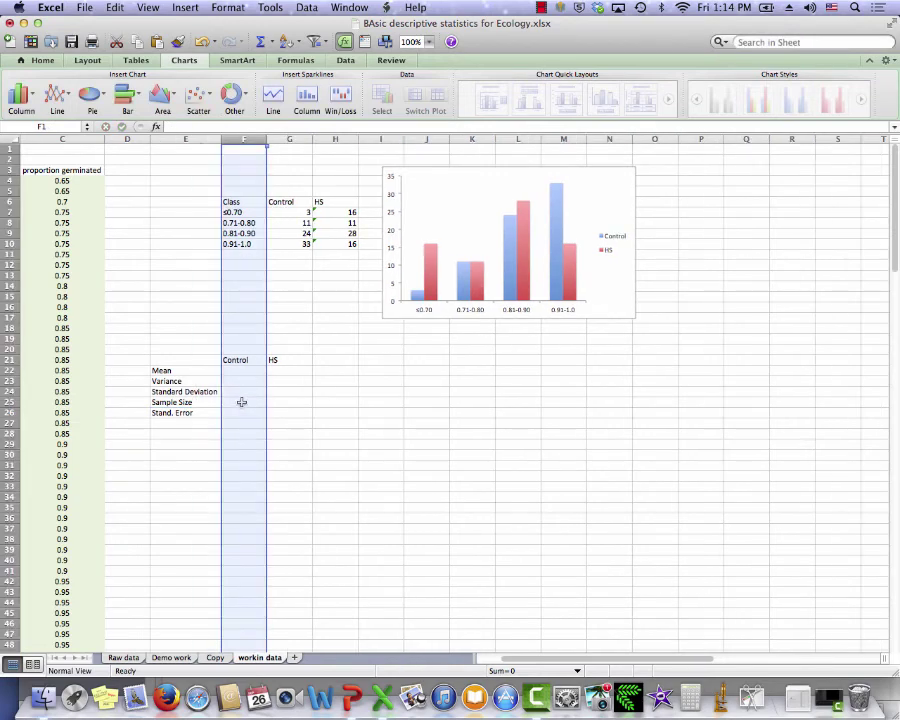
pyautogui.click(241, 371)
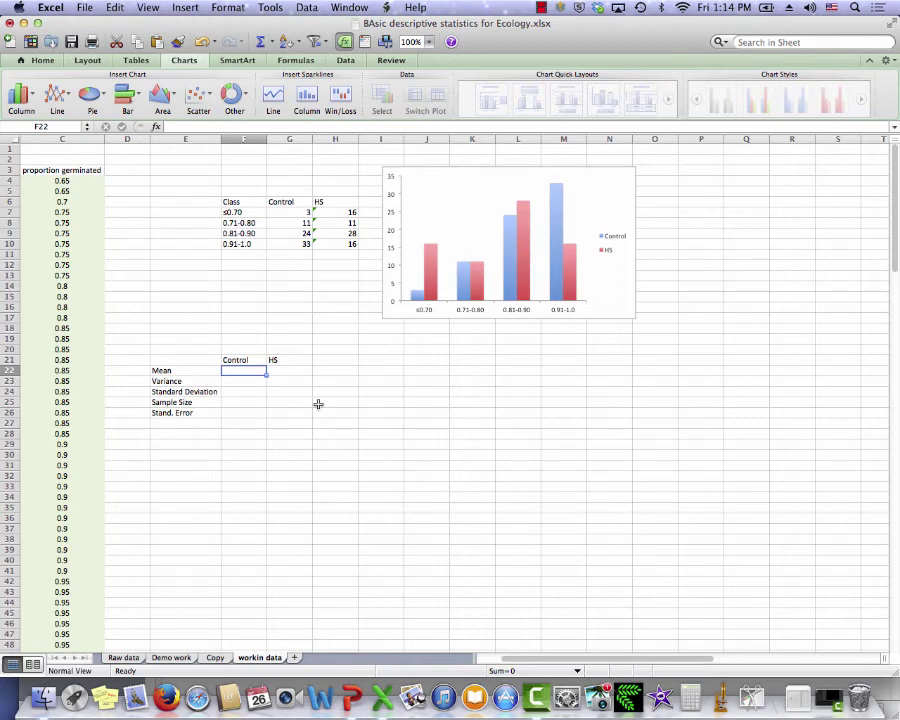
pyautogui.write('=')
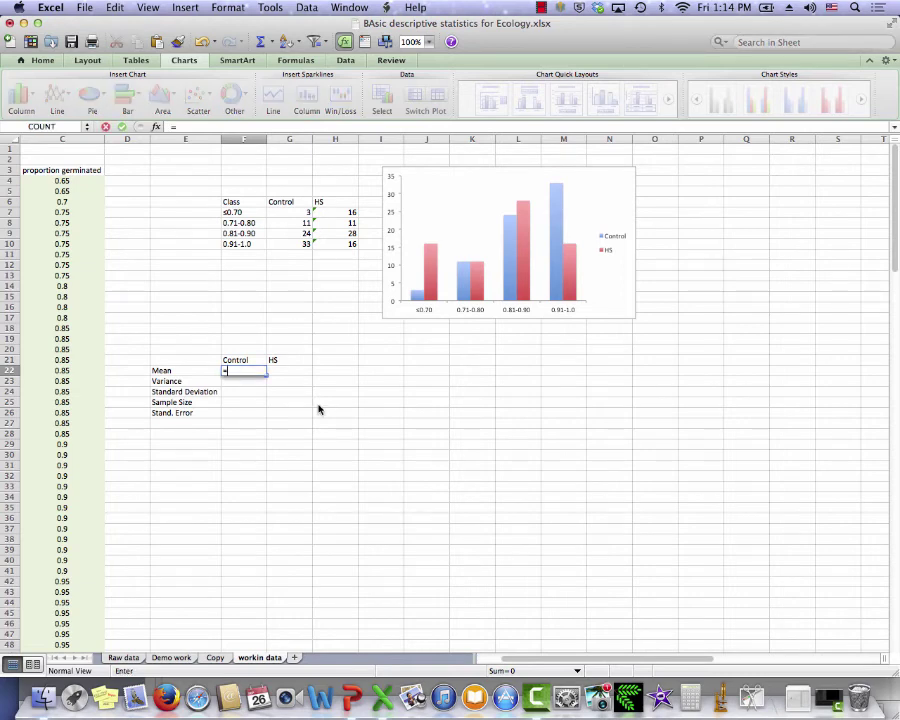
pyautogui.write('average(')
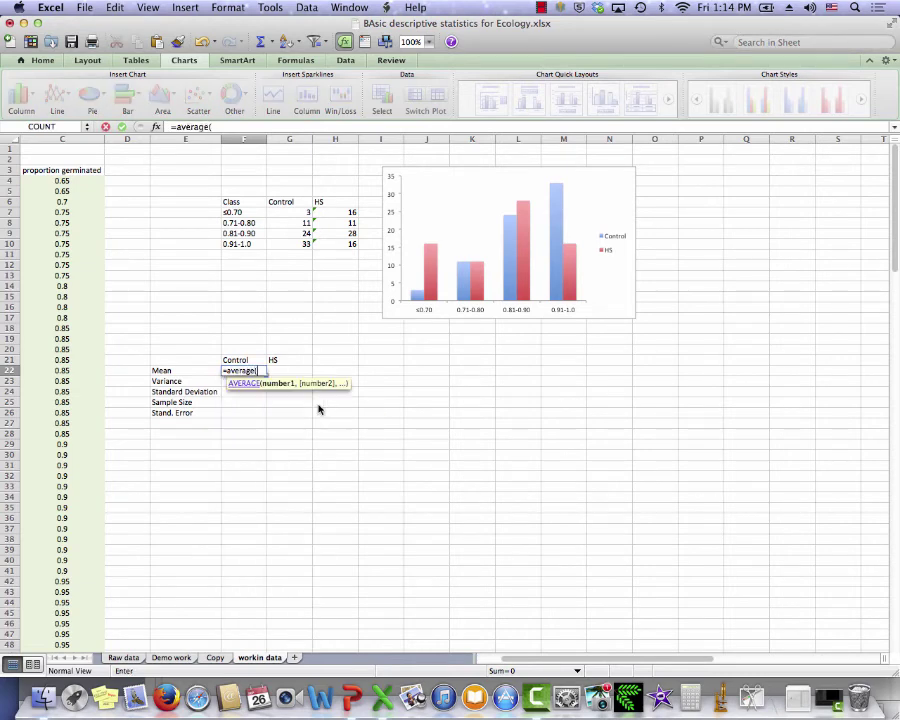
pyautogui.click(318, 403)
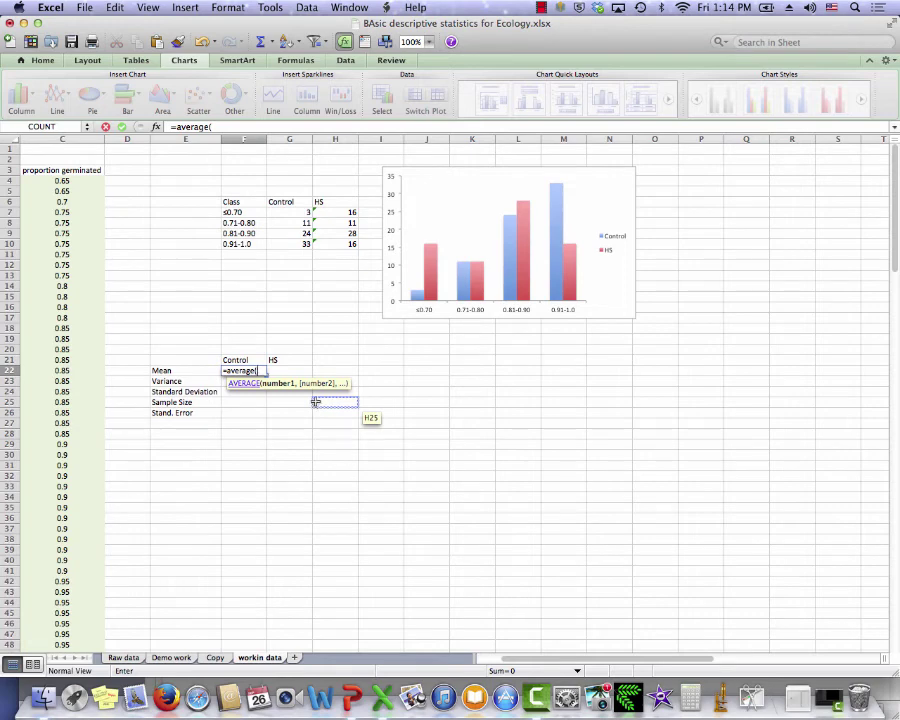
pyautogui.click(73, 180)
pyautogui.moveTo(73, 180); pyautogui.dragTo(67, 592)
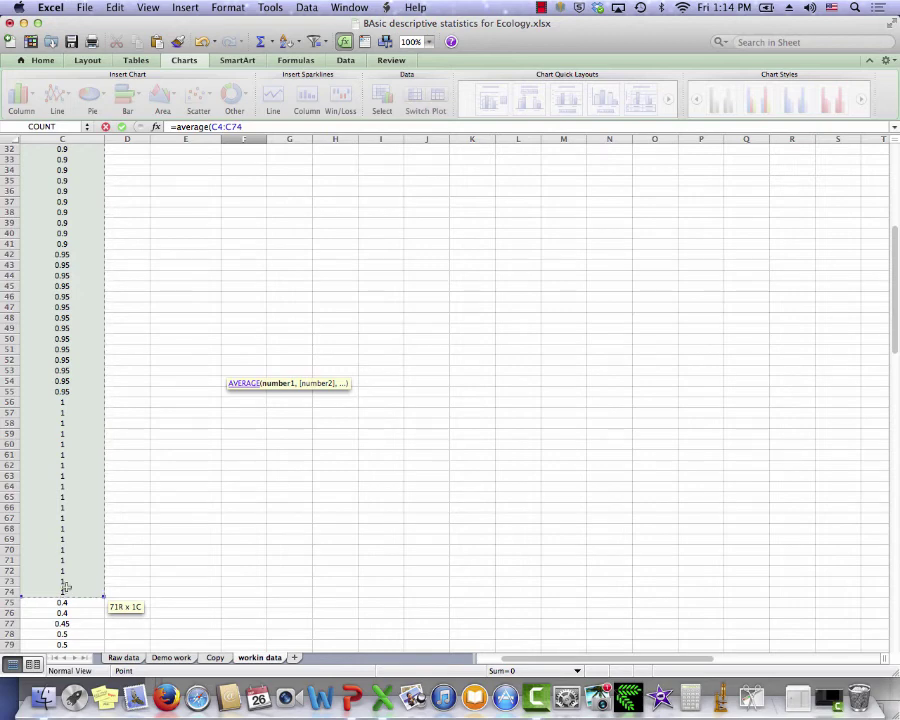
pyautogui.write(')')
pyautogui.press('Return')
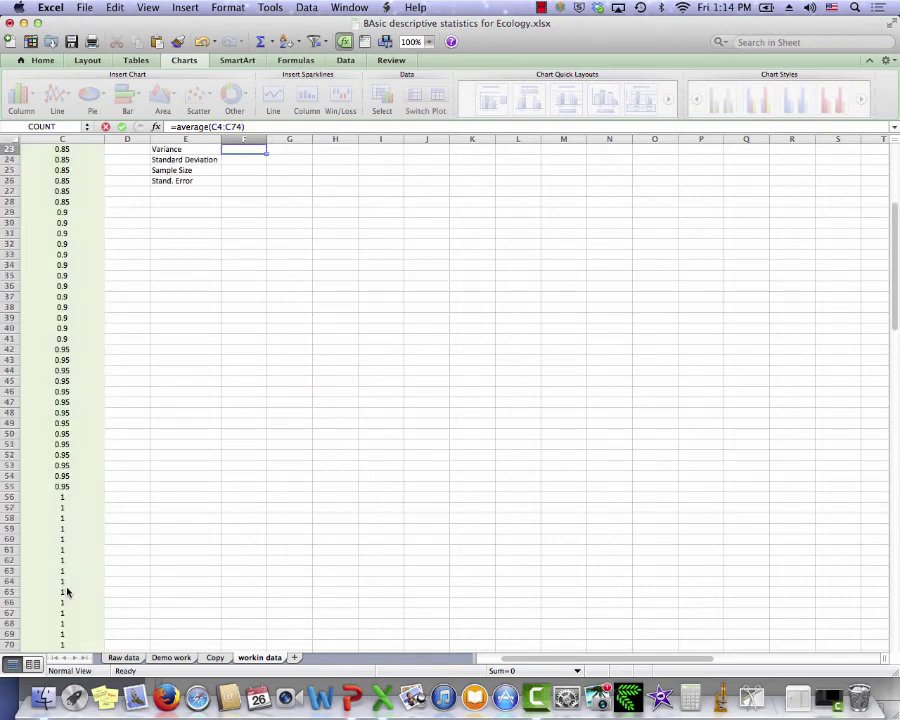
pyautogui.moveTo(896, 230); pyautogui.dragTo(868, 179)
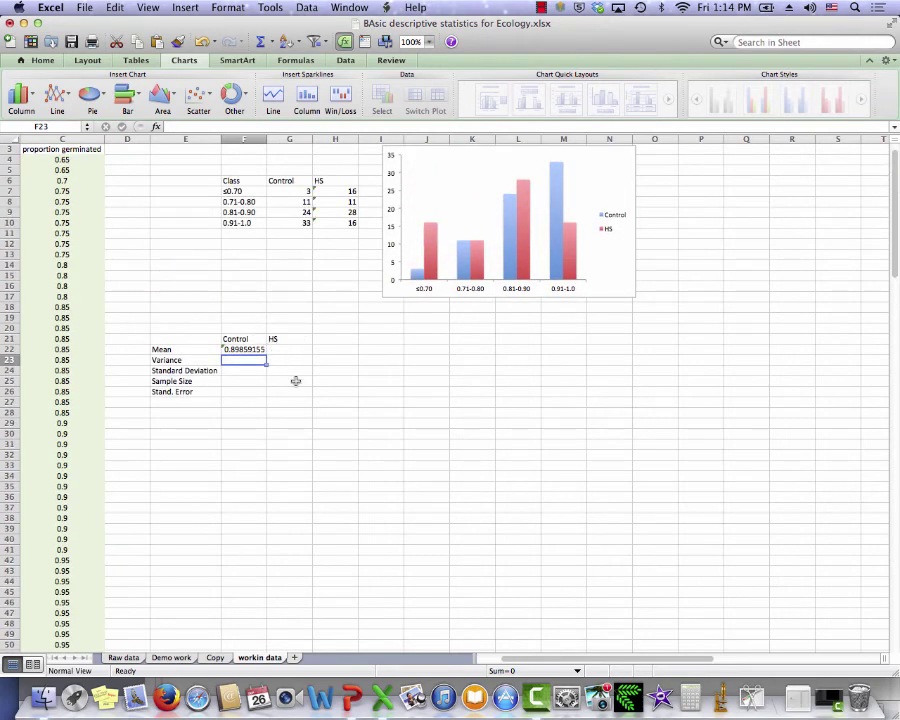
# - Enter =VAR(C4:C74) in F23, giving a Control variance of 0.0087837
pyautogui.write('=')
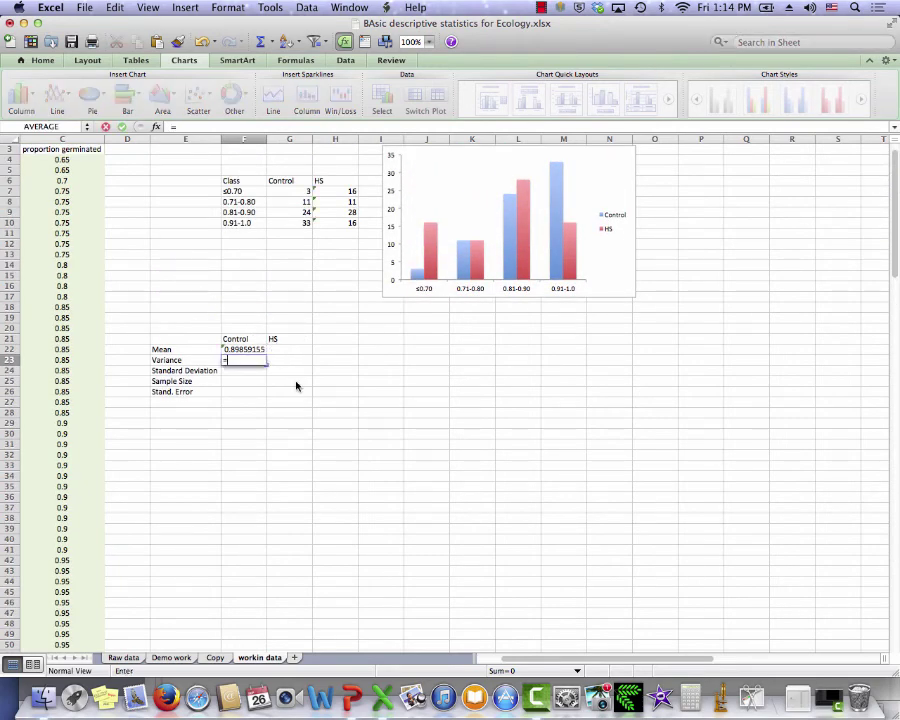
pyautogui.write('var(')
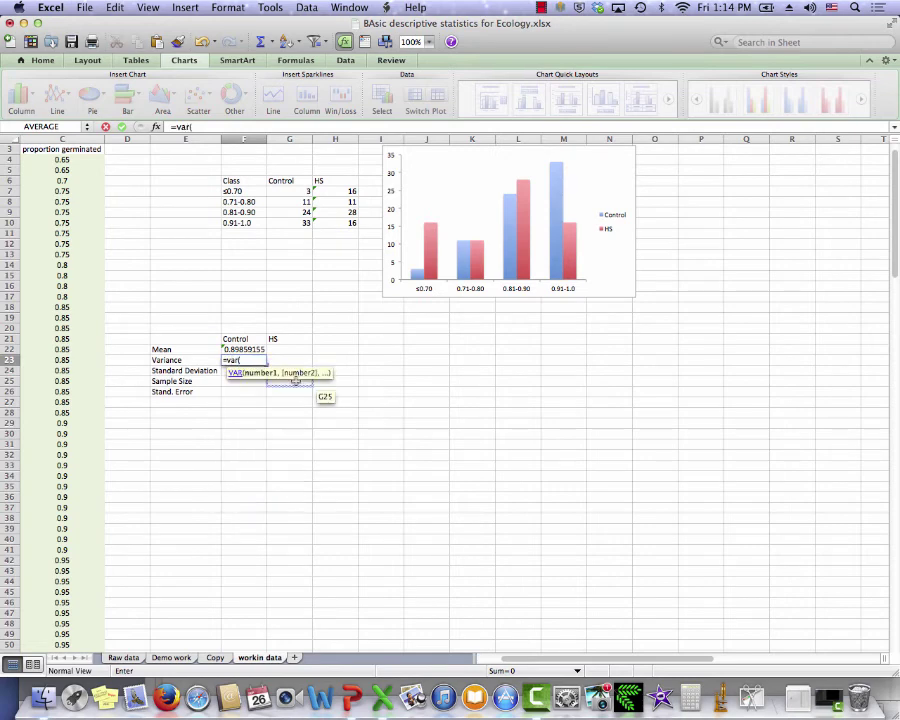
pyautogui.moveTo(88, 163); pyautogui.dragTo(83, 566)
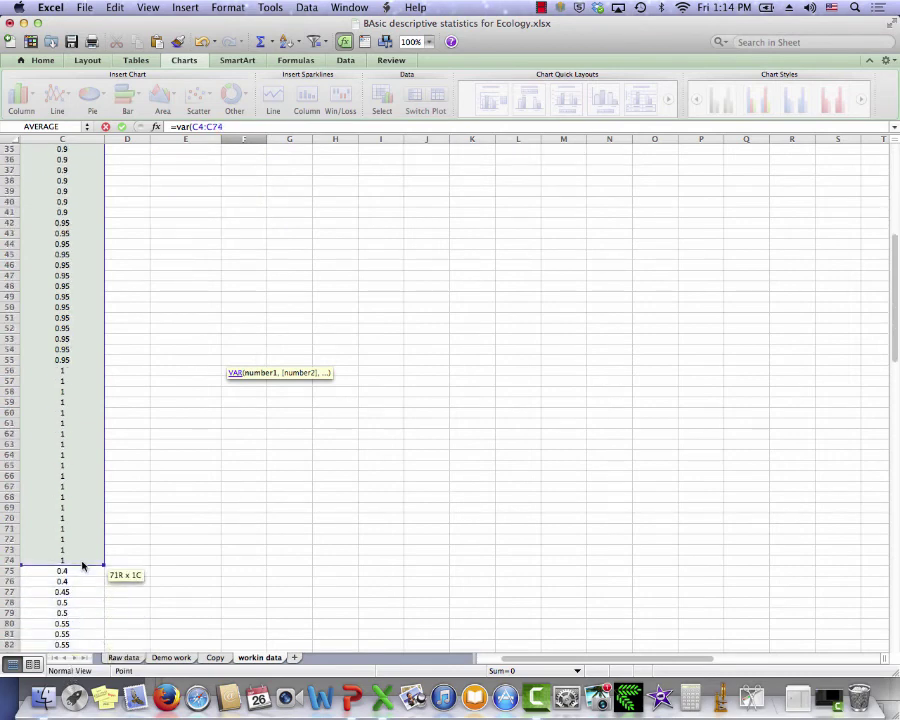
pyautogui.write(')')
pyautogui.press('Return')
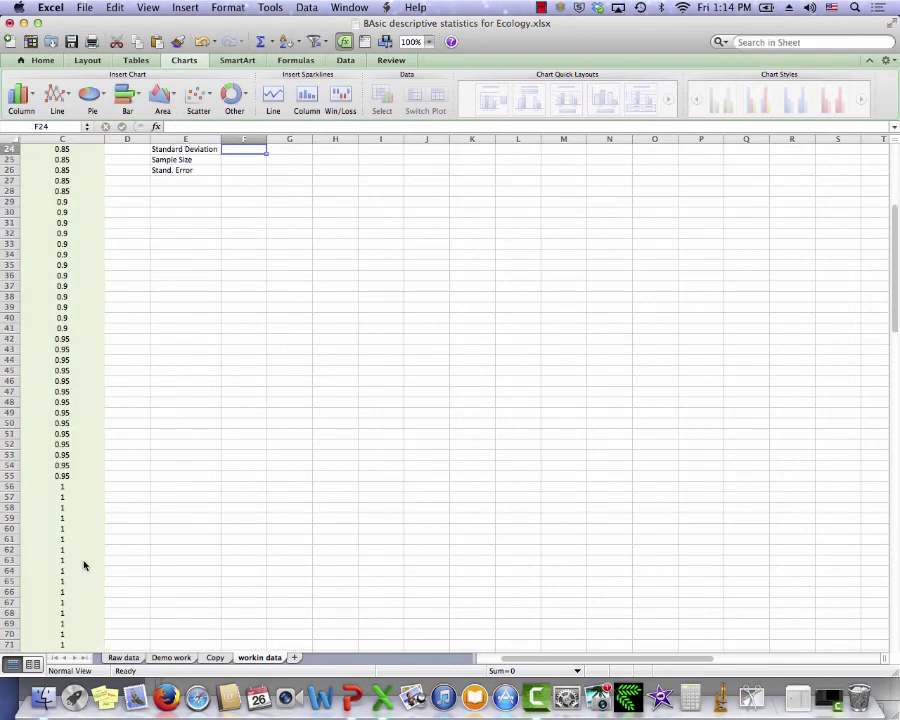
pyautogui.moveTo(895, 257); pyautogui.dragTo(890, 238)
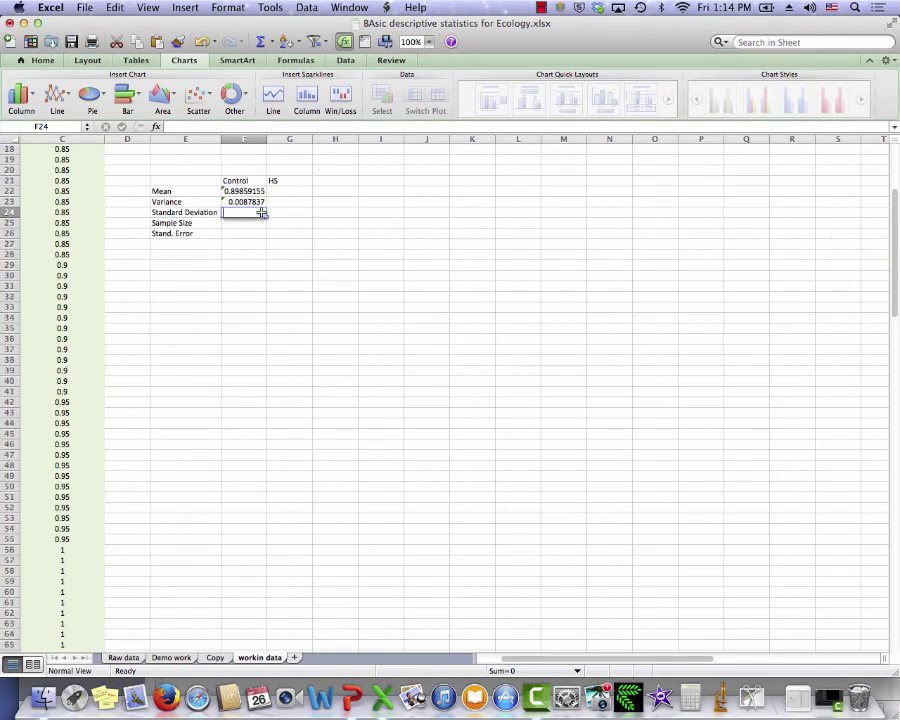
# - Enter =STDEV(C4:C74) in F24, giving a Control standard deviation of 0.09372141
pyautogui.write('=')
pyautogui.write('std')
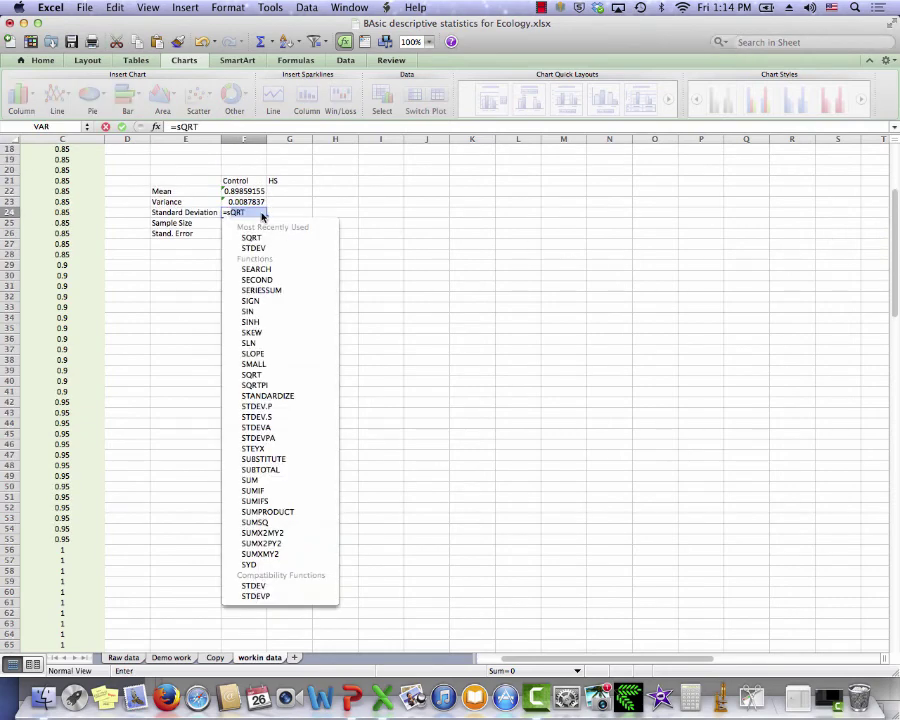
pyautogui.write('ev')
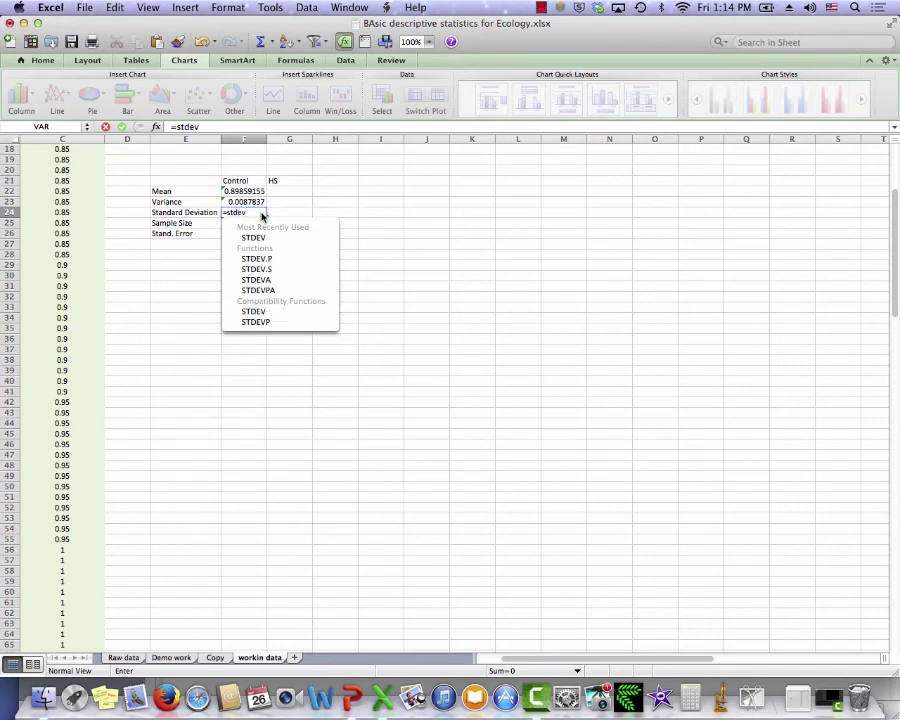
pyautogui.write('(')
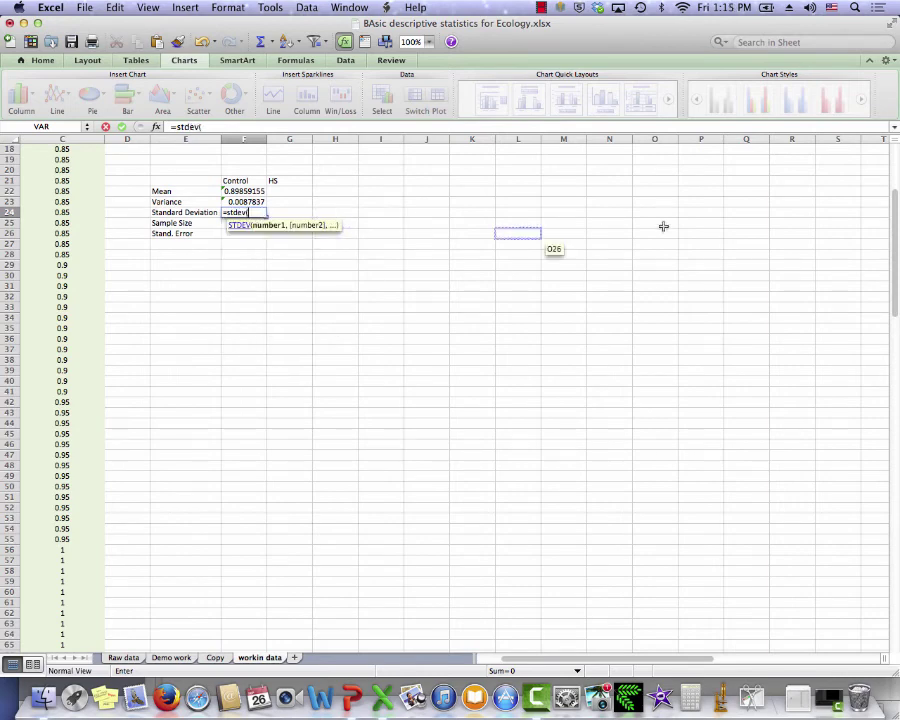
pyautogui.scroll(5, 890, 220)
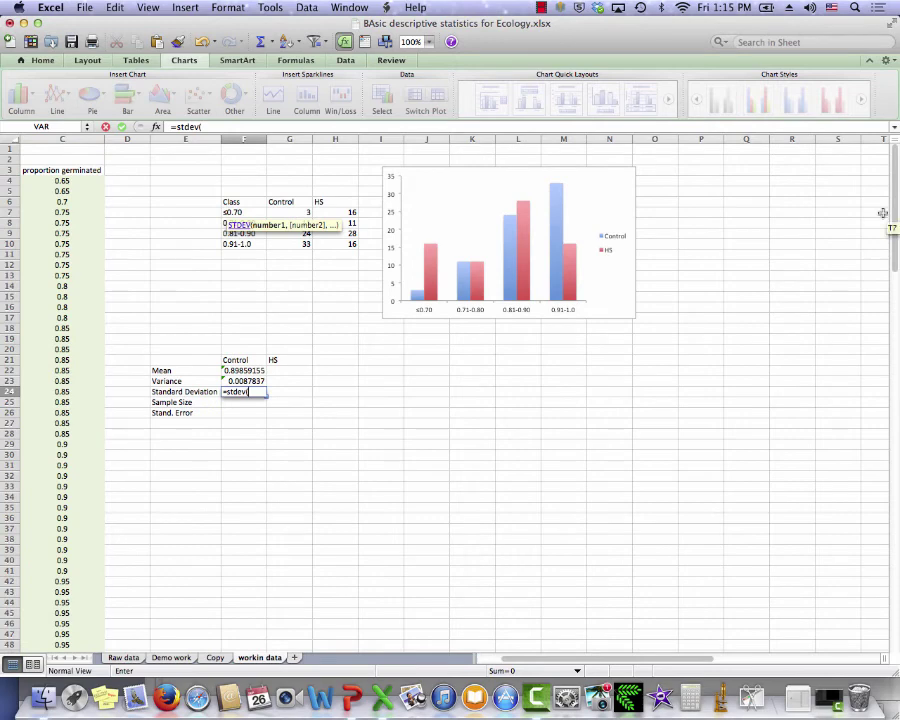
pyautogui.click(45, 181)
pyautogui.moveTo(45, 181); pyautogui.dragTo(70, 566)
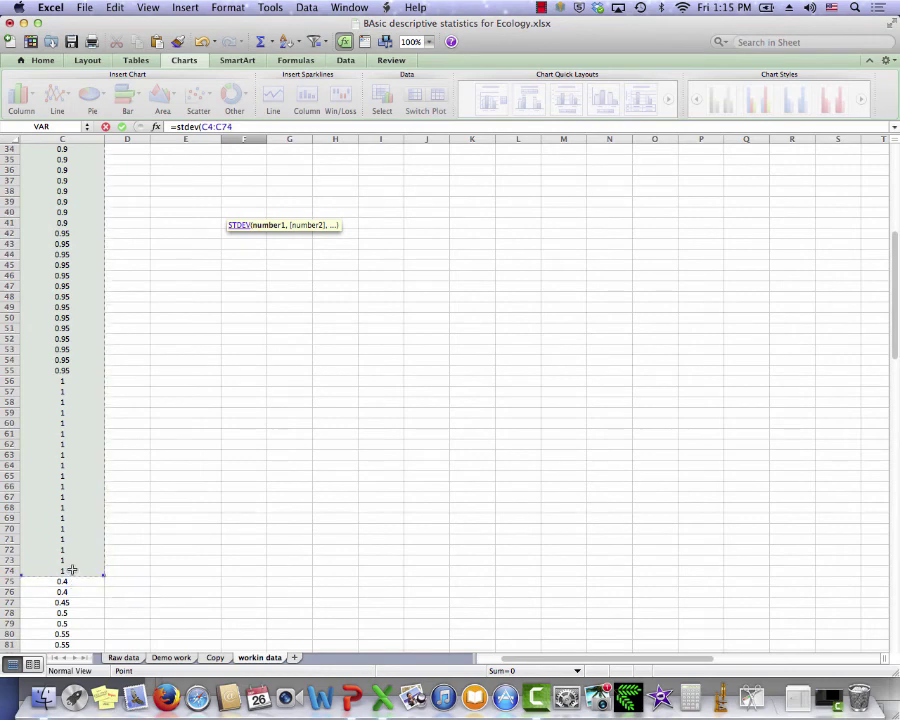
pyautogui.press('Return')
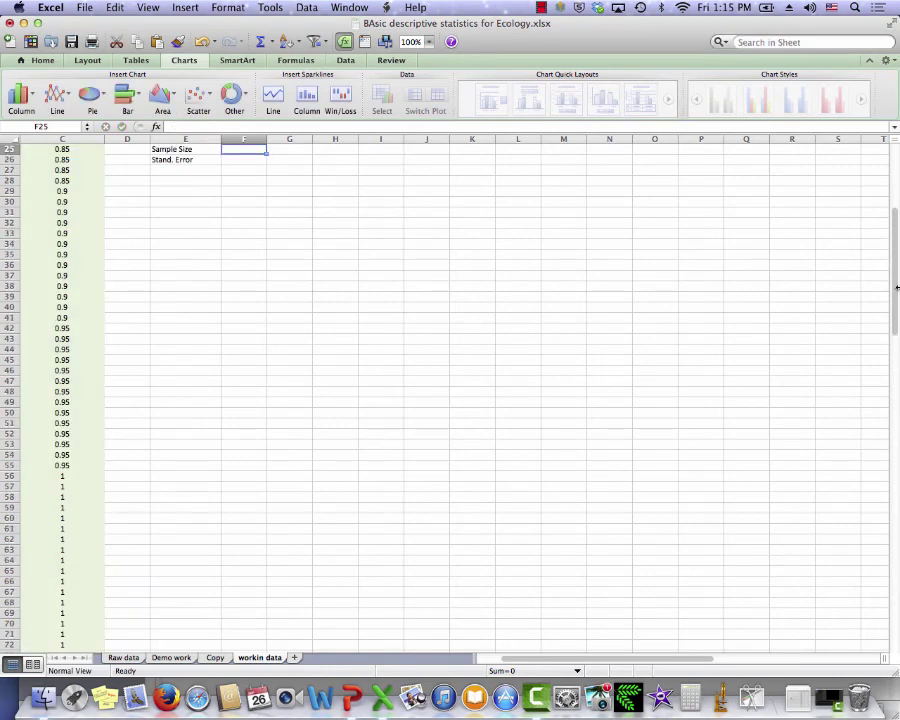
pyautogui.moveTo(897, 290); pyautogui.dragTo(884, 206)
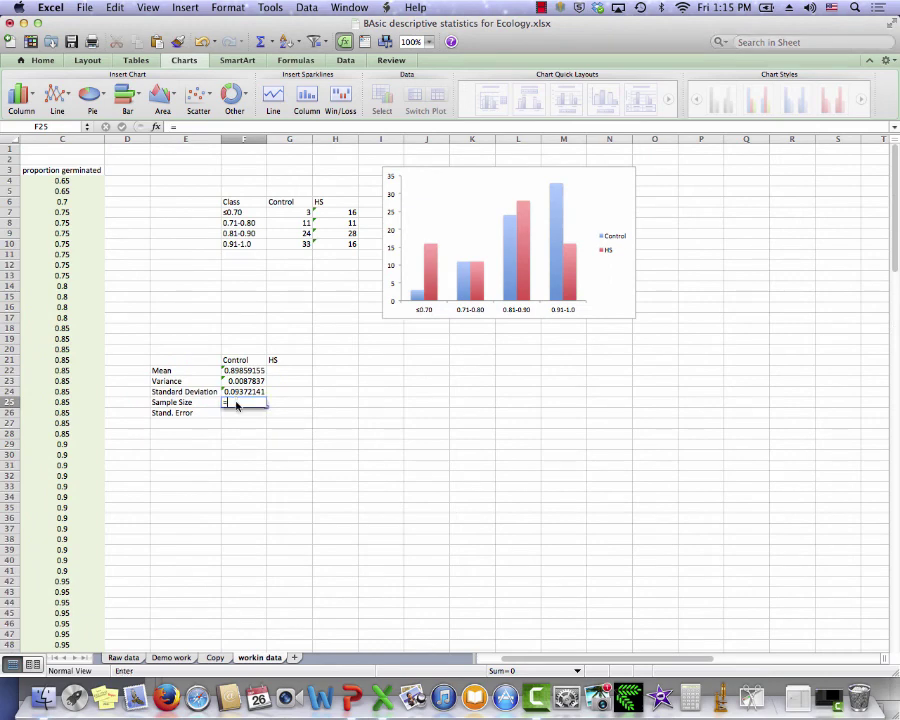
# - Enter =COUNT(C4:C74) in F25, giving a Control sample size of 71
pyautogui.write('=count(')
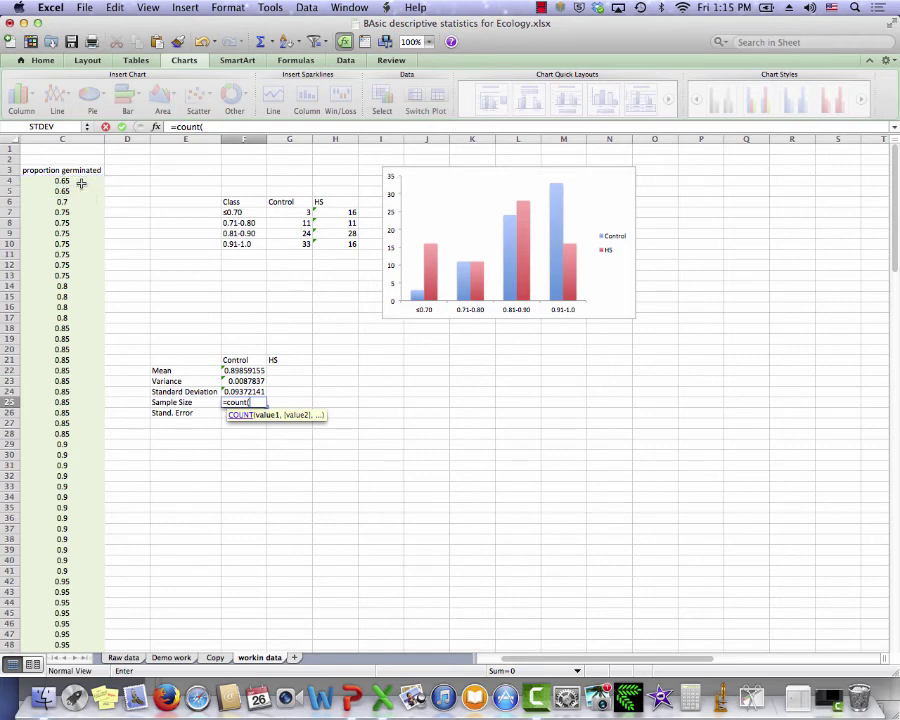
pyautogui.moveTo(62, 181); pyautogui.dragTo(61, 592)
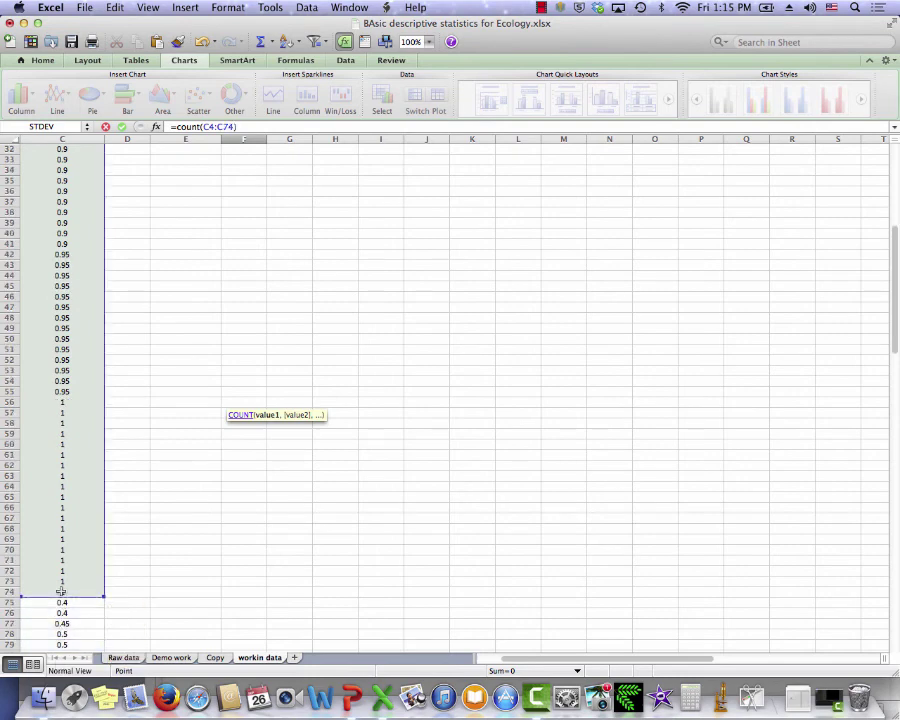
pyautogui.press('Escape')
pyautogui.moveTo(895, 270); pyautogui.dragTo(894, 192)
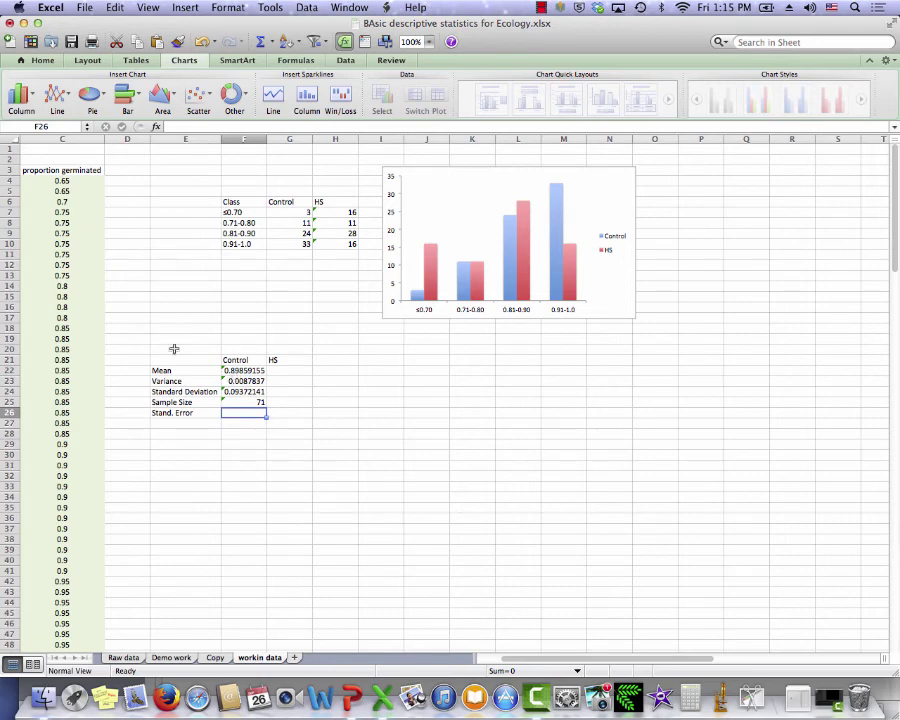
pyautogui.click(235, 370)
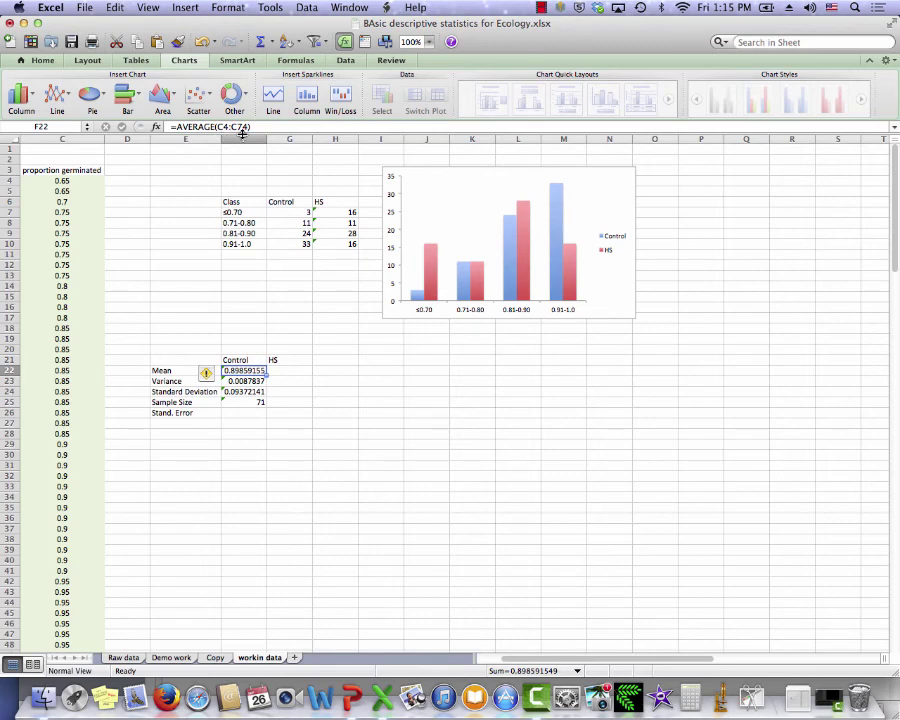
pyautogui.click(256, 411)
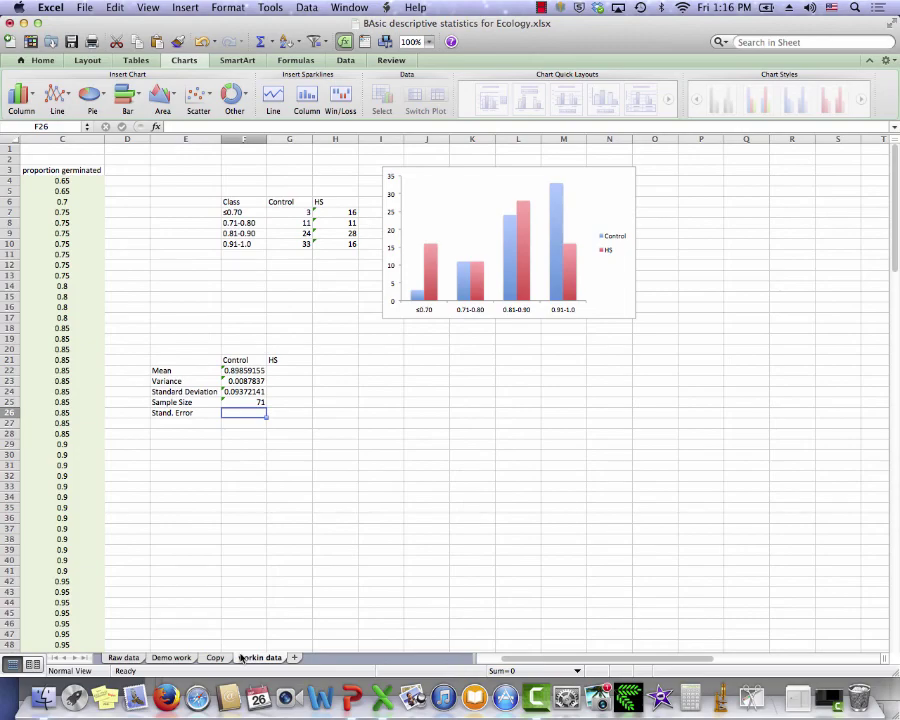
pyautogui.press('super+Tab')
pyautogui.click(382, 321)
# - Enter =F24/SQRT(F25) in F26, giving a Control standard error of 0.01112268
pyautogui.write('=')
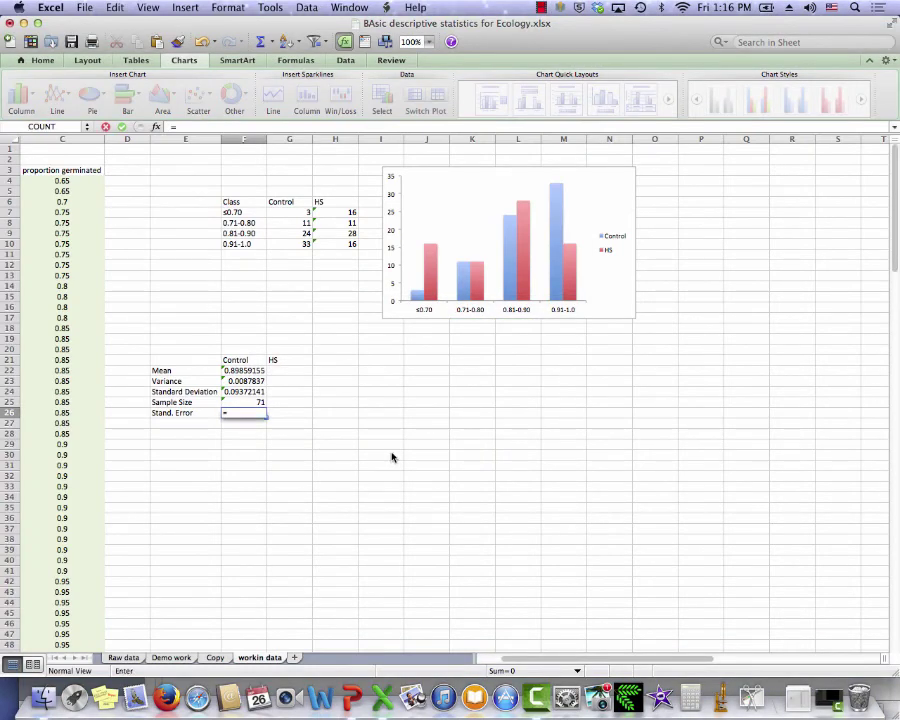
pyautogui.click(243, 393)
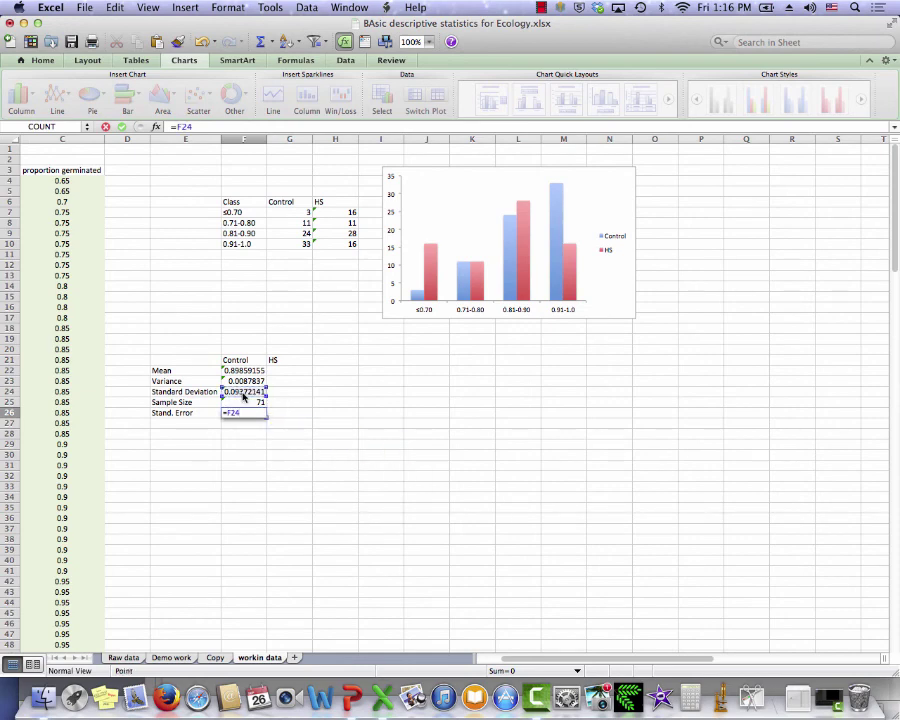
pyautogui.write('/sqrt')
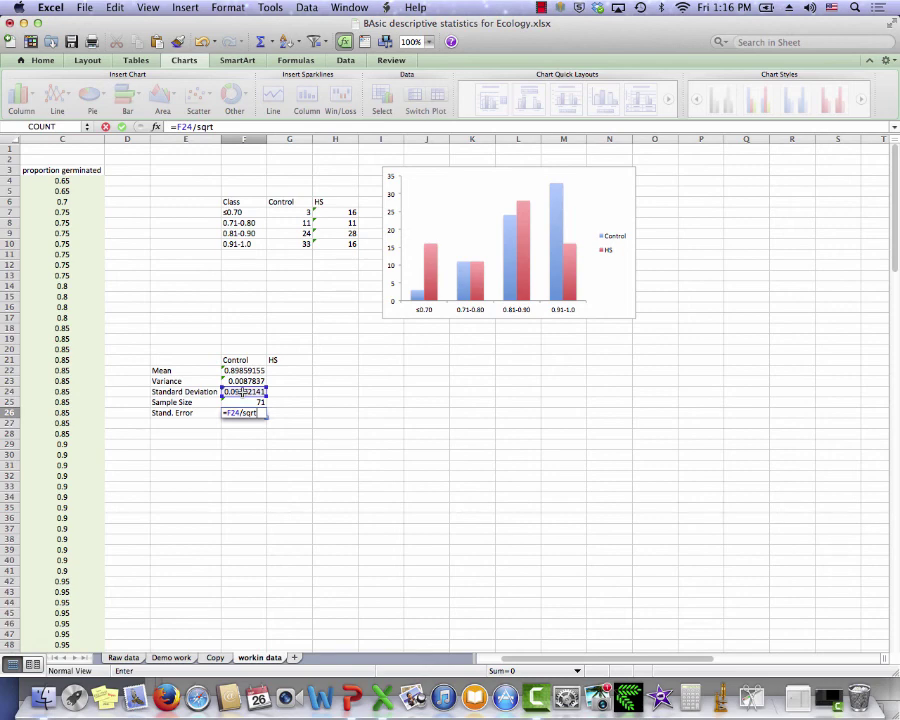
pyautogui.write('(')
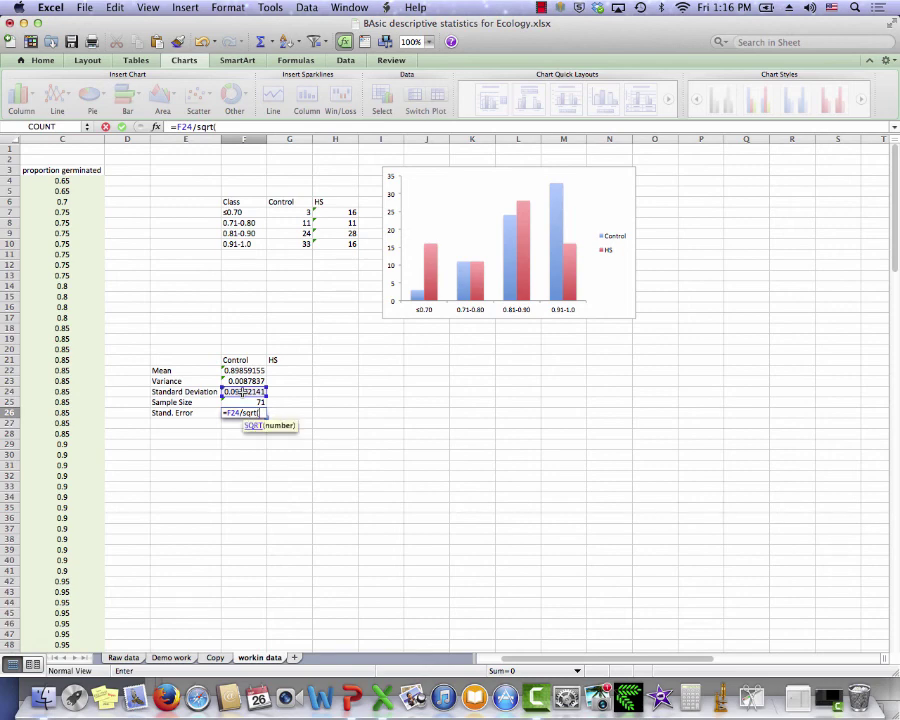
pyautogui.click(243, 401)
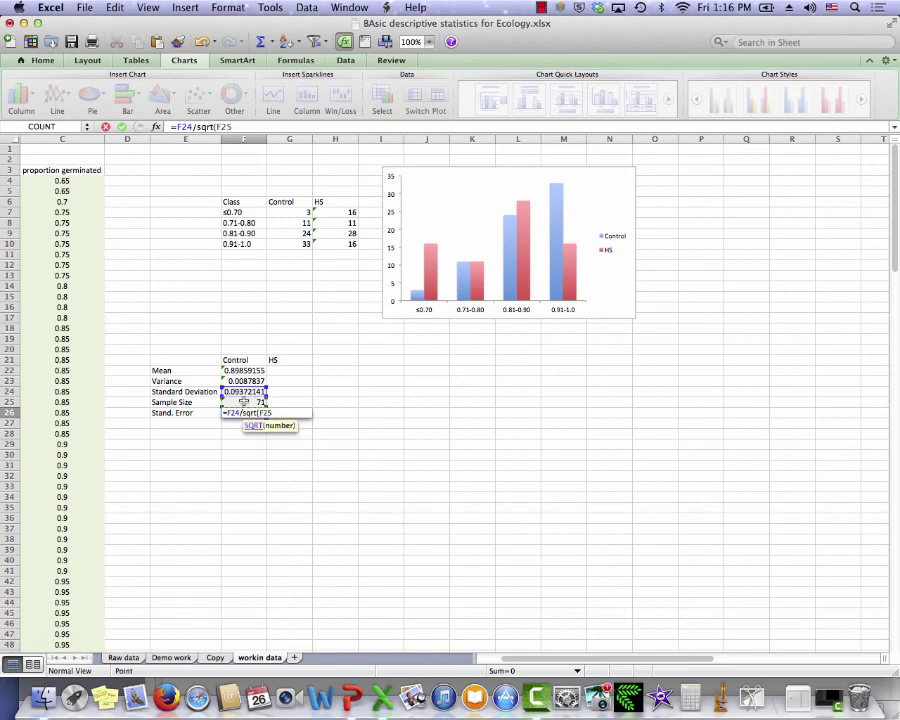
pyautogui.write(')')
pyautogui.press('Return')
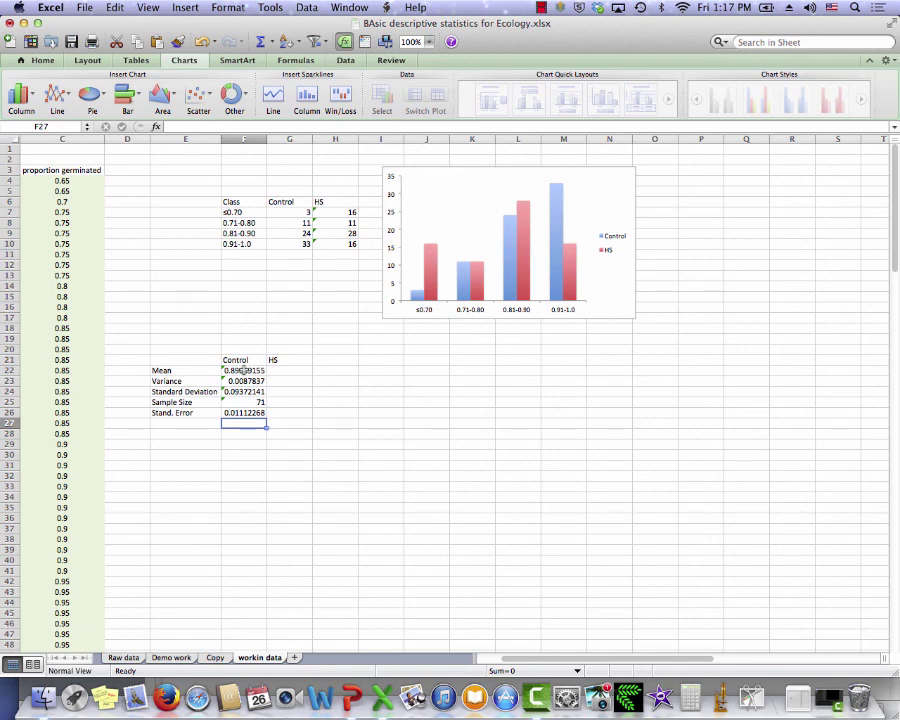
# - Format the Control mean in F22 as Number with 3 decimal places, showing 0.899
pyautogui.click(244, 370)
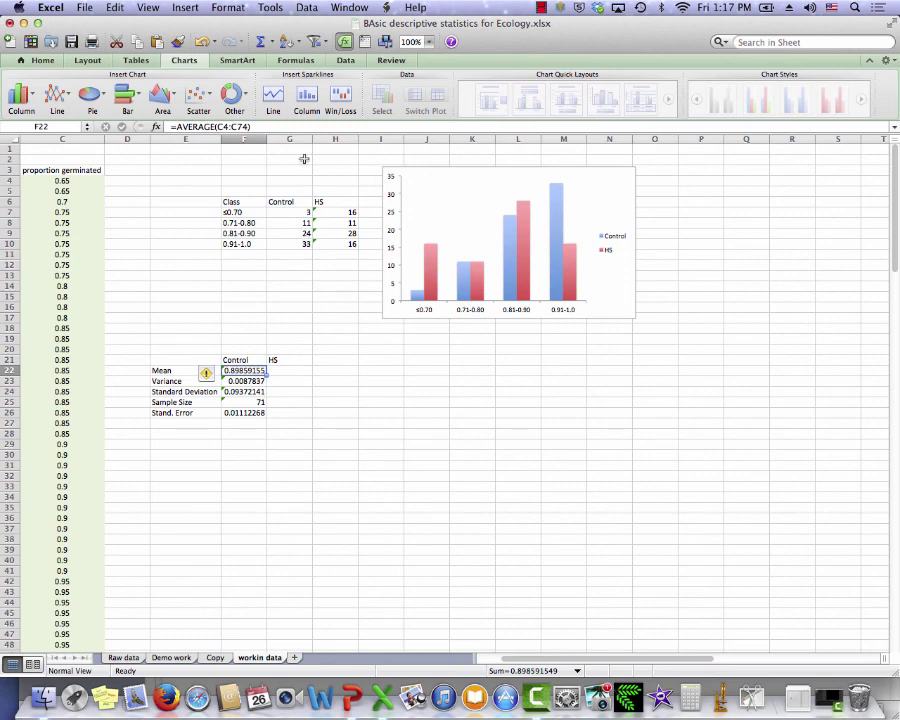
pyautogui.click(222, 8)
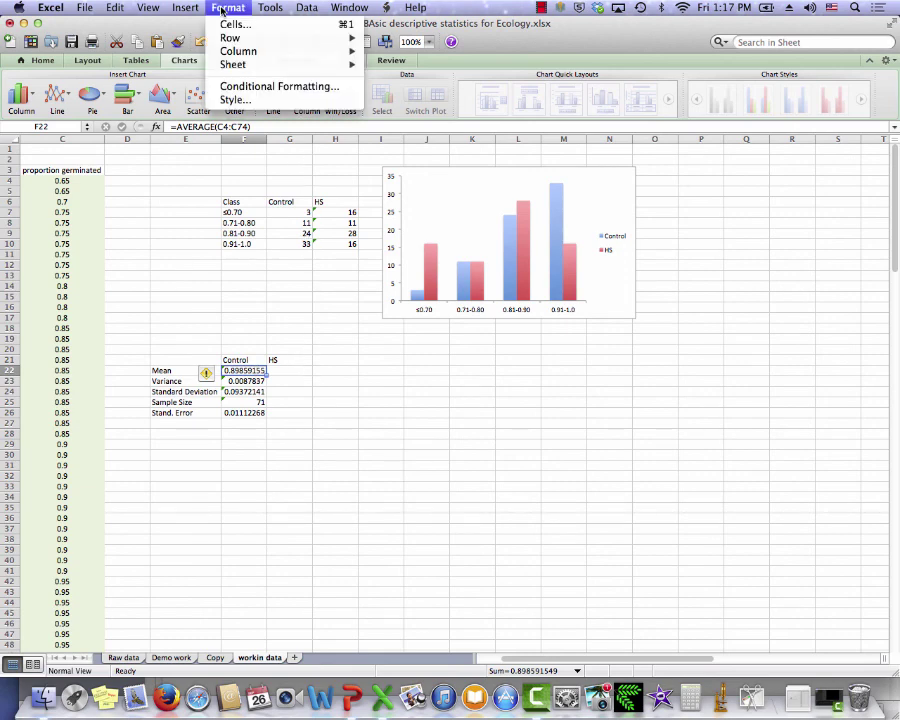
pyautogui.click(228, 24)
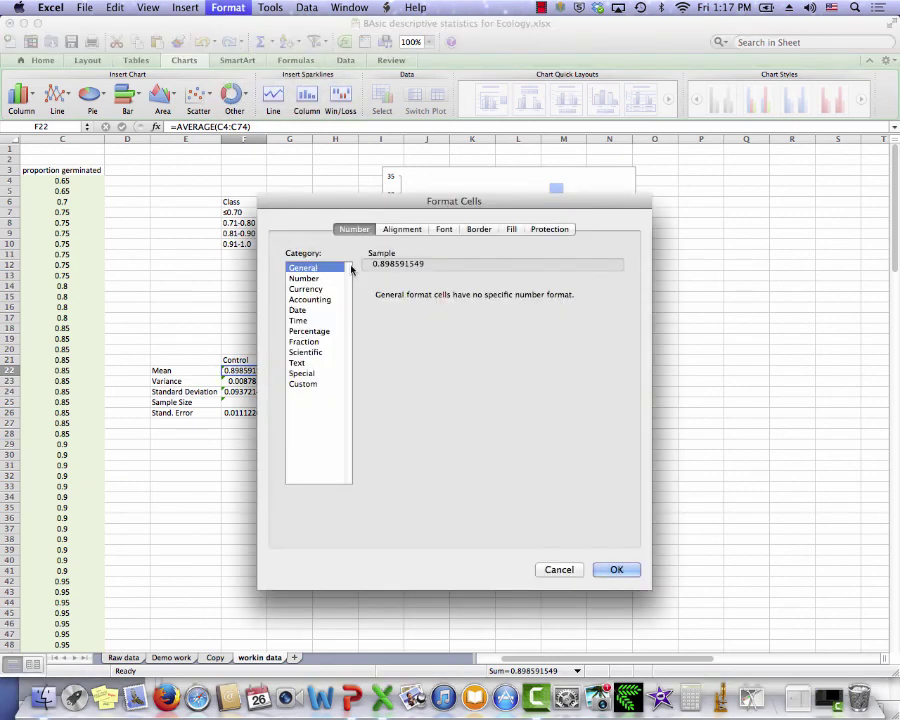
pyautogui.click(303, 278)
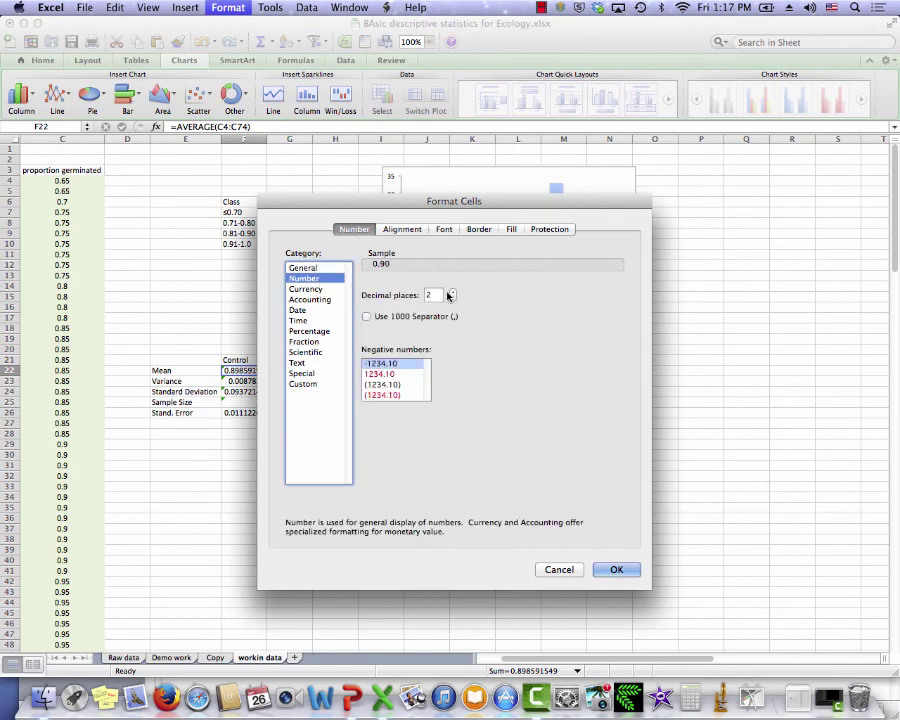
pyautogui.click(427, 295)
pyautogui.write('3')
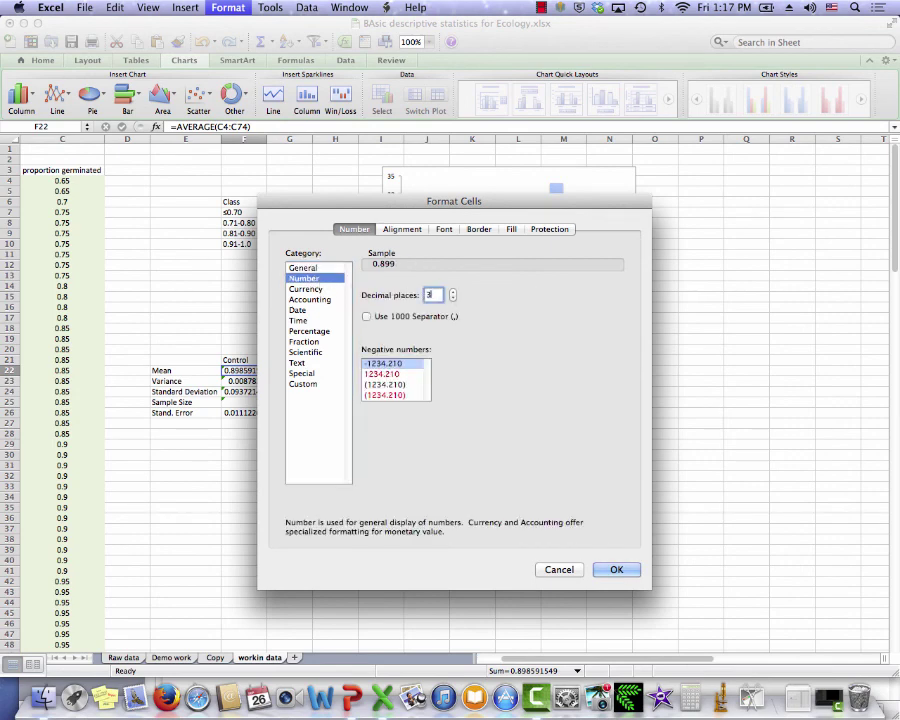
pyautogui.press('Return')
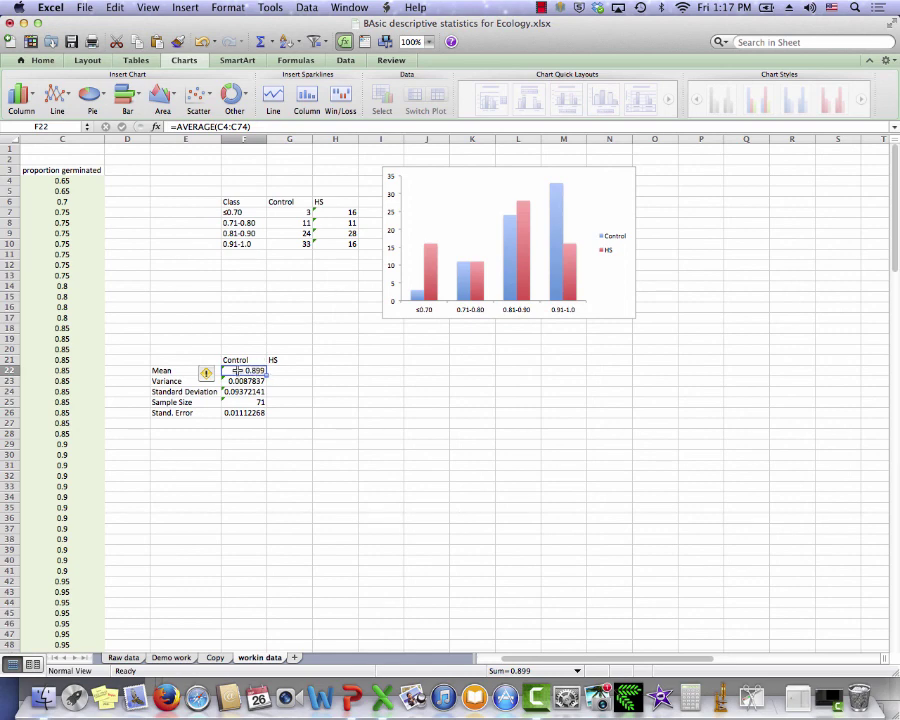
pyautogui.click(375, 381)
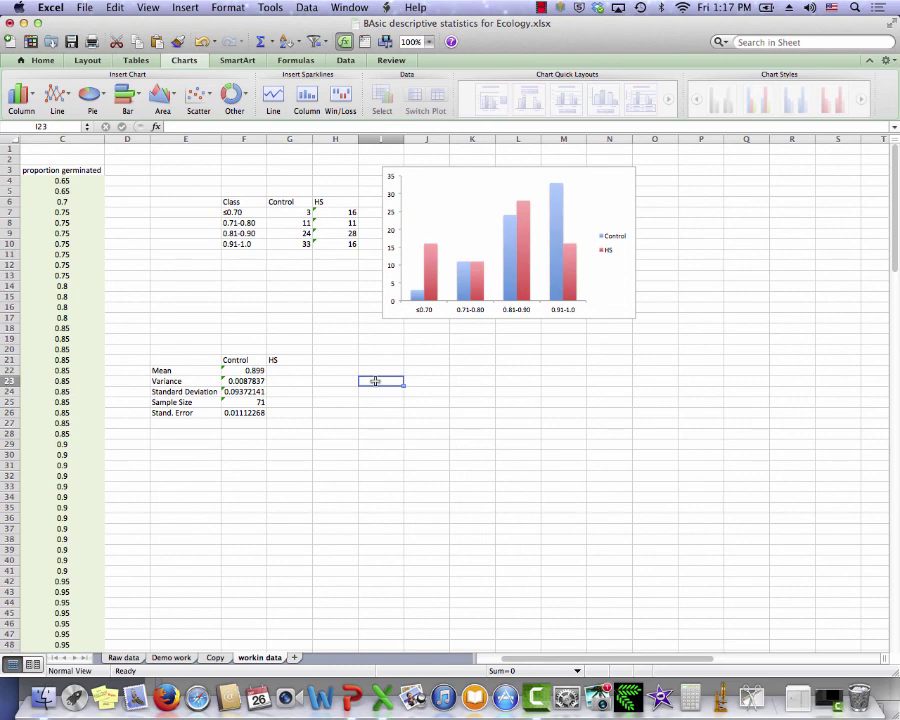